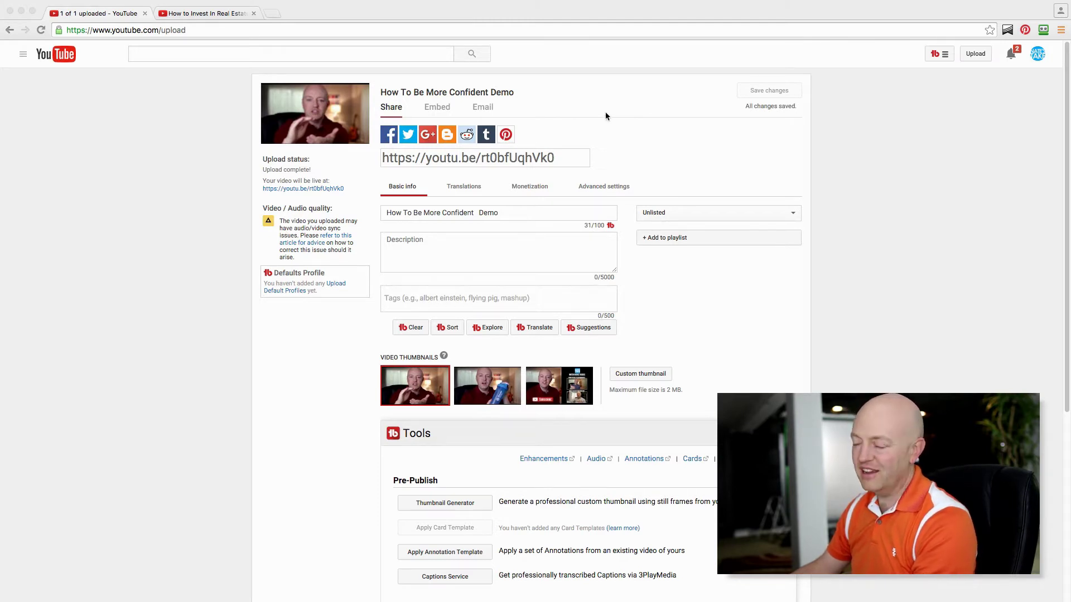
# - Scroll the upload page down toward the TubeBuddy Tools section and back up
pyautogui.scroll(-2, 539, 467)
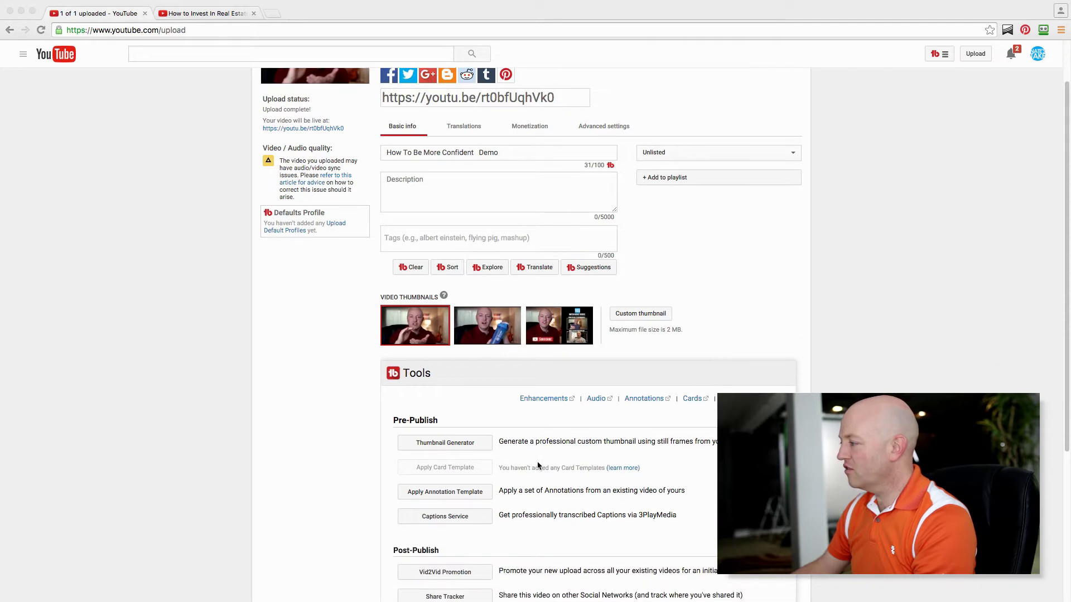
pyautogui.scroll(1, 558, 460)
# - Open the video's annotations editor in a new tab, pause its player, and return to the upload page
pyautogui.click(645, 458)
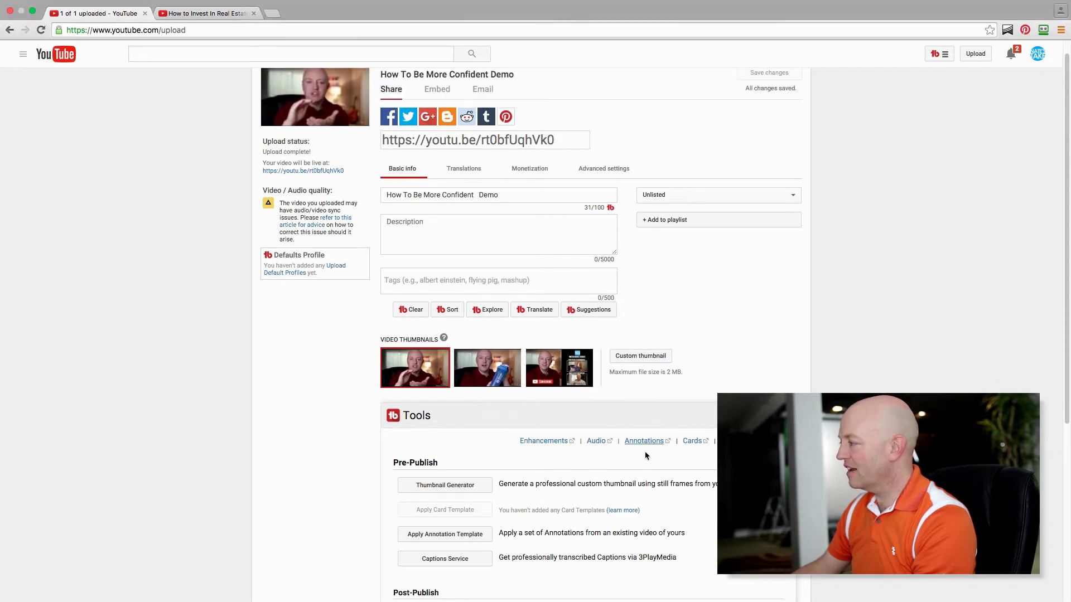
pyautogui.click(645, 444)
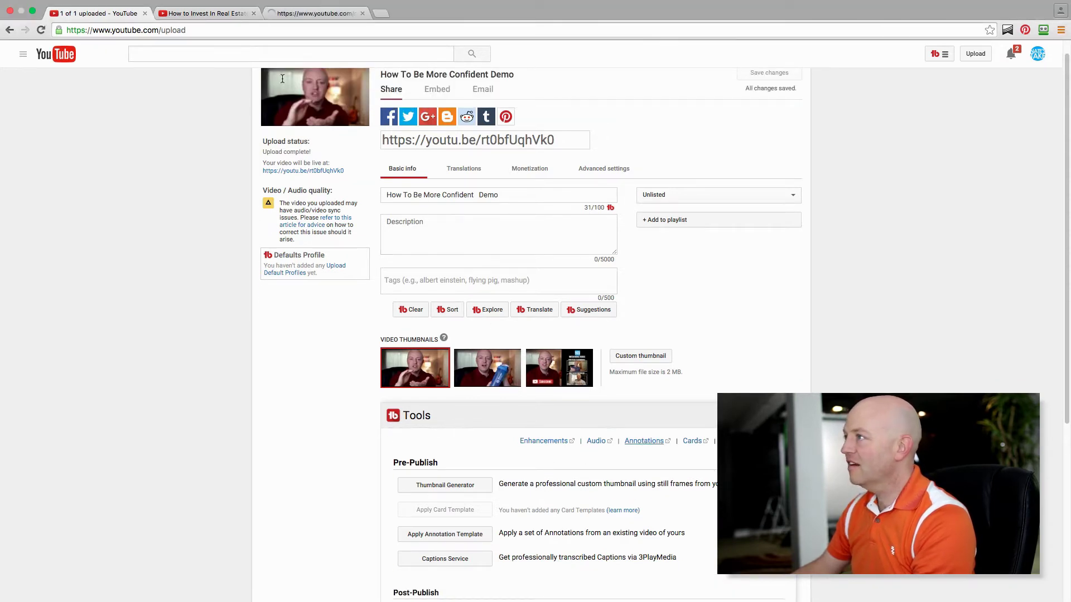
pyautogui.click(316, 15)
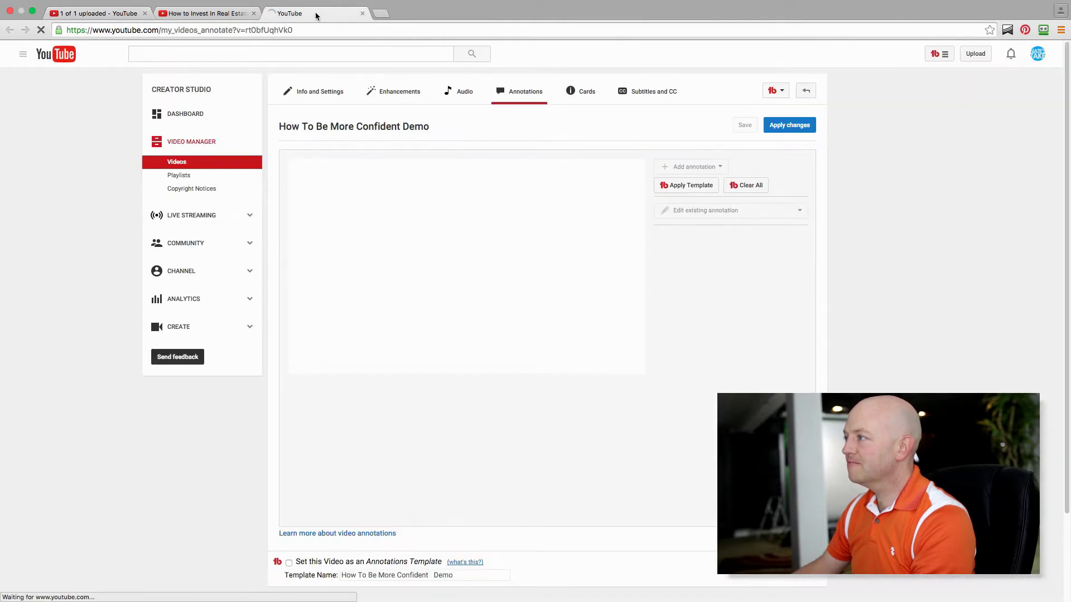
pyautogui.click(304, 366)
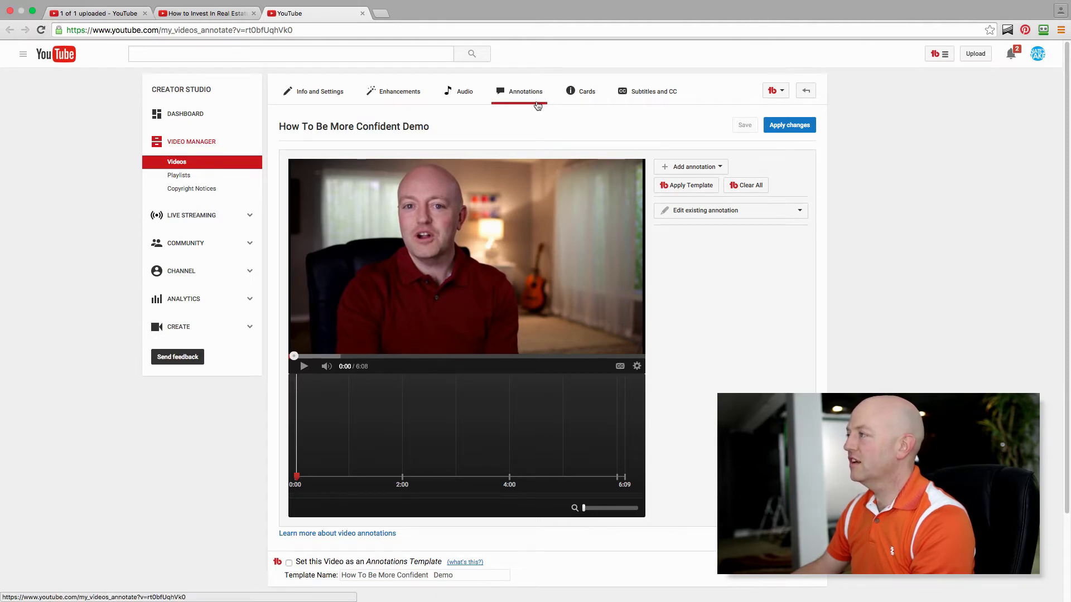
pyautogui.click(103, 15)
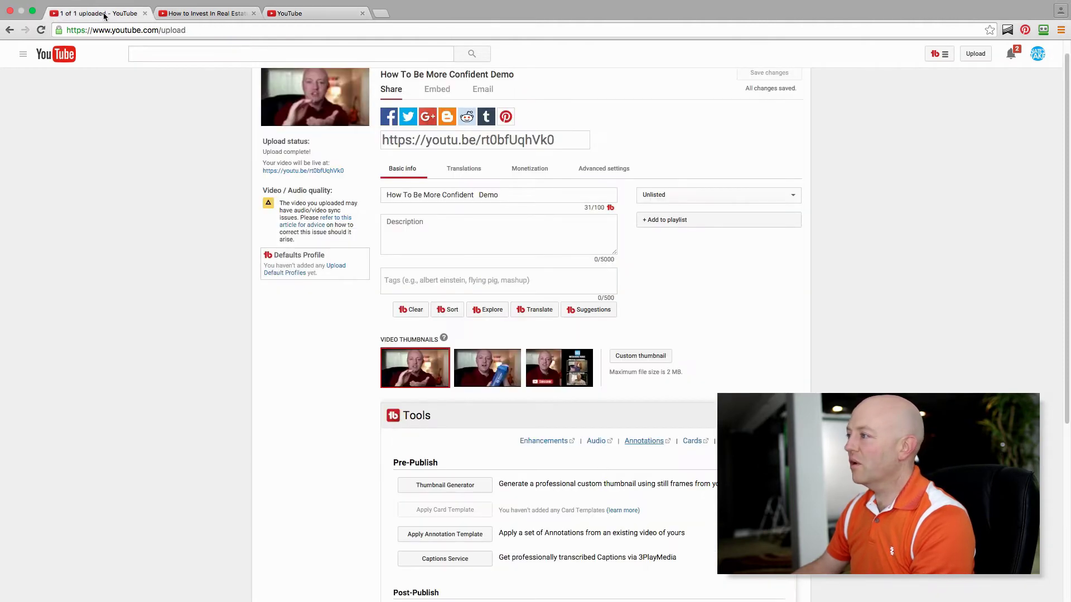
# - Reach a second annotations editor via the watch page and Info and Settings, pausing playback in each
pyautogui.click(301, 171)
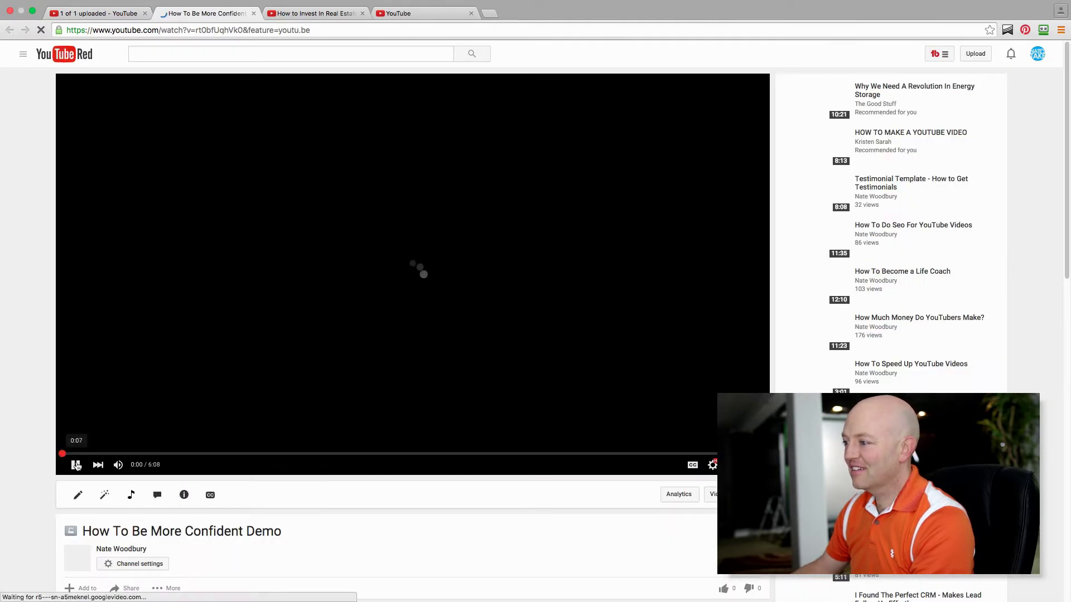
pyautogui.press('space')
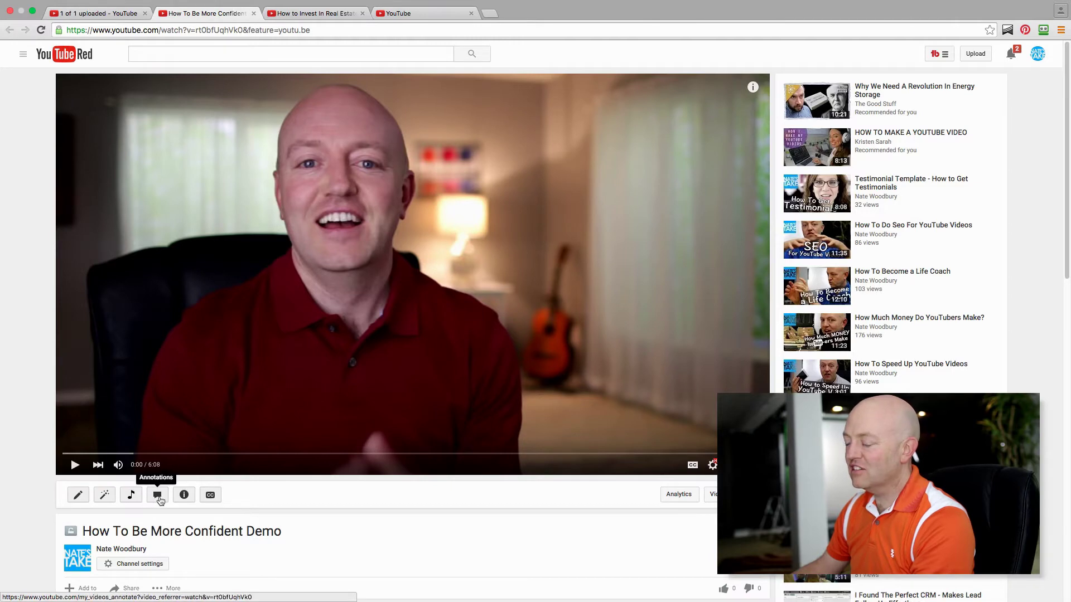
pyautogui.click(77, 495)
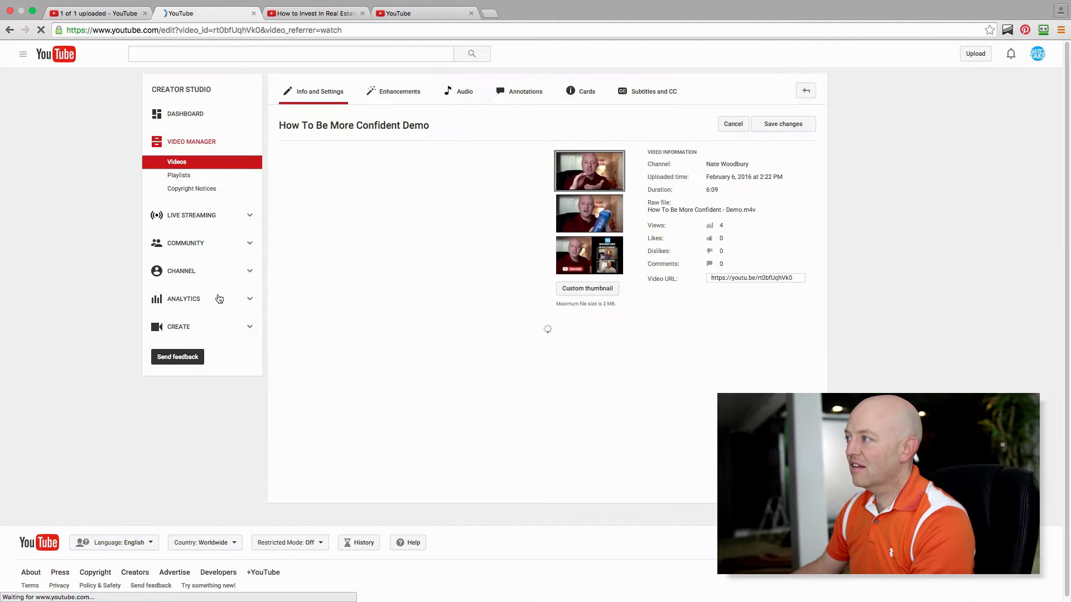
pyautogui.click(520, 96)
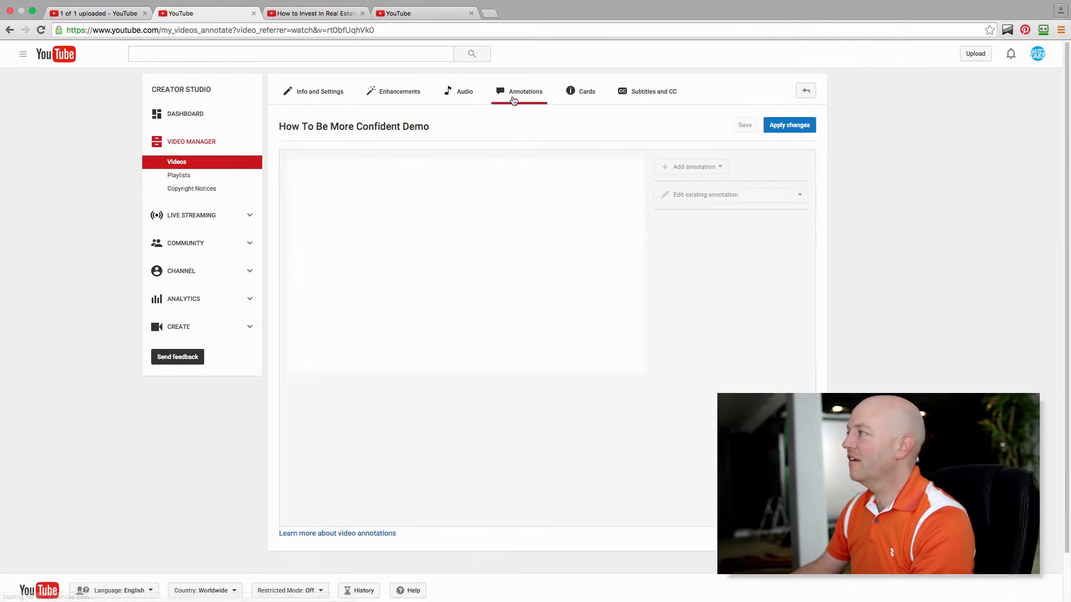
pyautogui.click(305, 372)
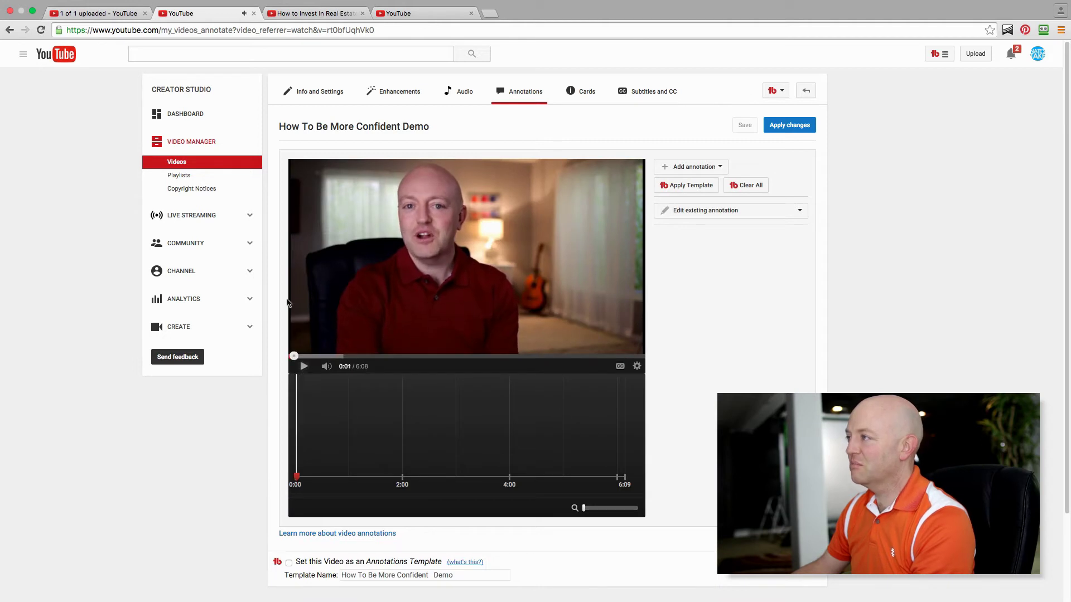
pyautogui.click(421, 14)
pyautogui.click(259, 17)
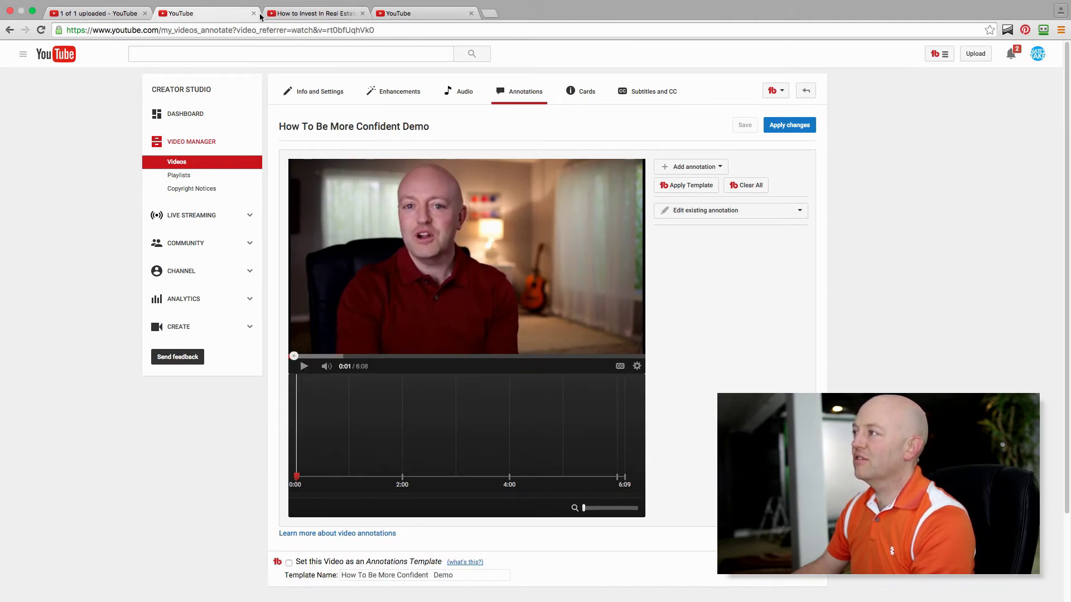
# - Close the duplicate tab and cue the editor to the 5:58 end screen with a zoomed-in timeline
pyautogui.click(254, 13)
pyautogui.click(301, 15)
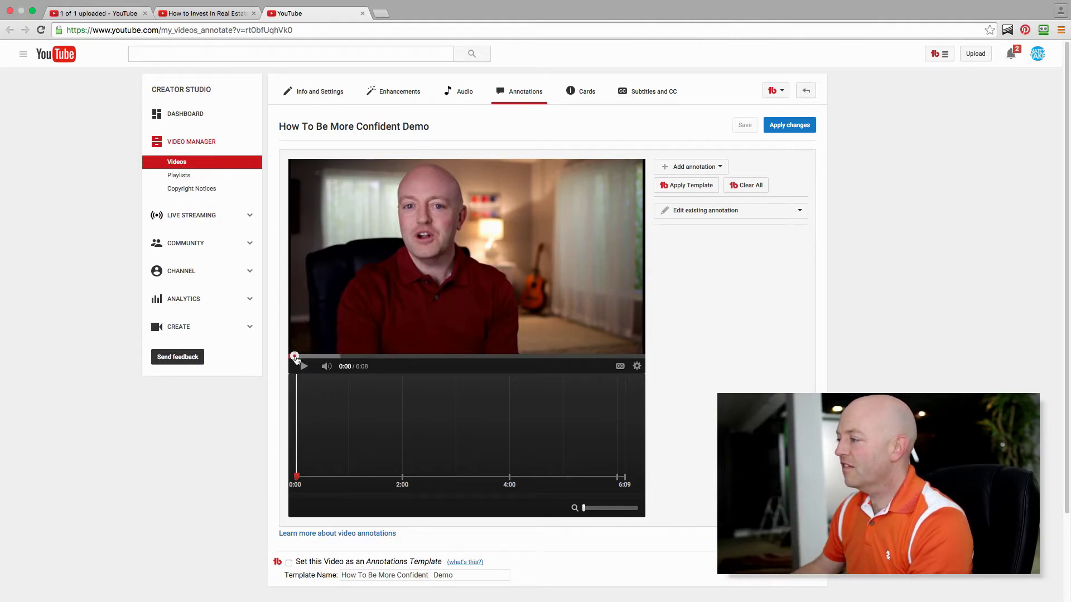
pyautogui.moveTo(295, 356); pyautogui.dragTo(631, 357)
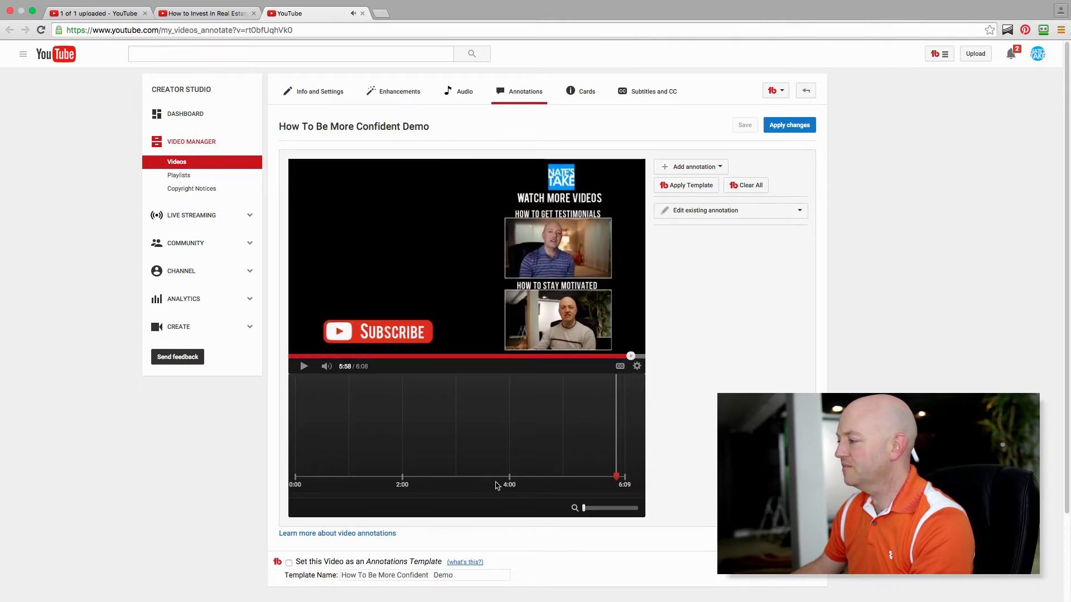
pyautogui.moveTo(585, 509); pyautogui.dragTo(625, 511)
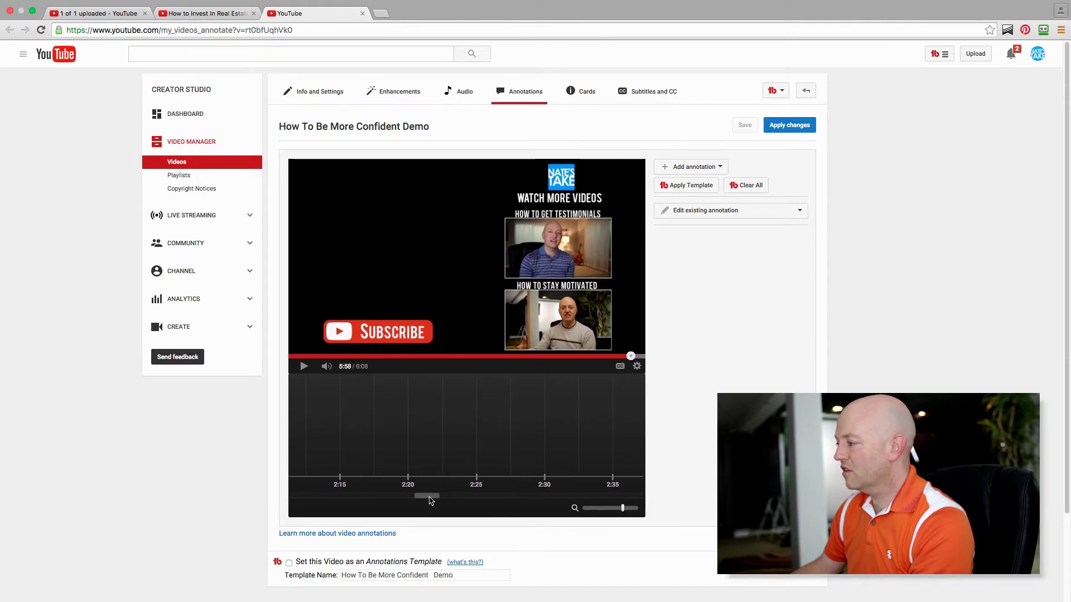
pyautogui.moveTo(429, 501); pyautogui.dragTo(637, 503)
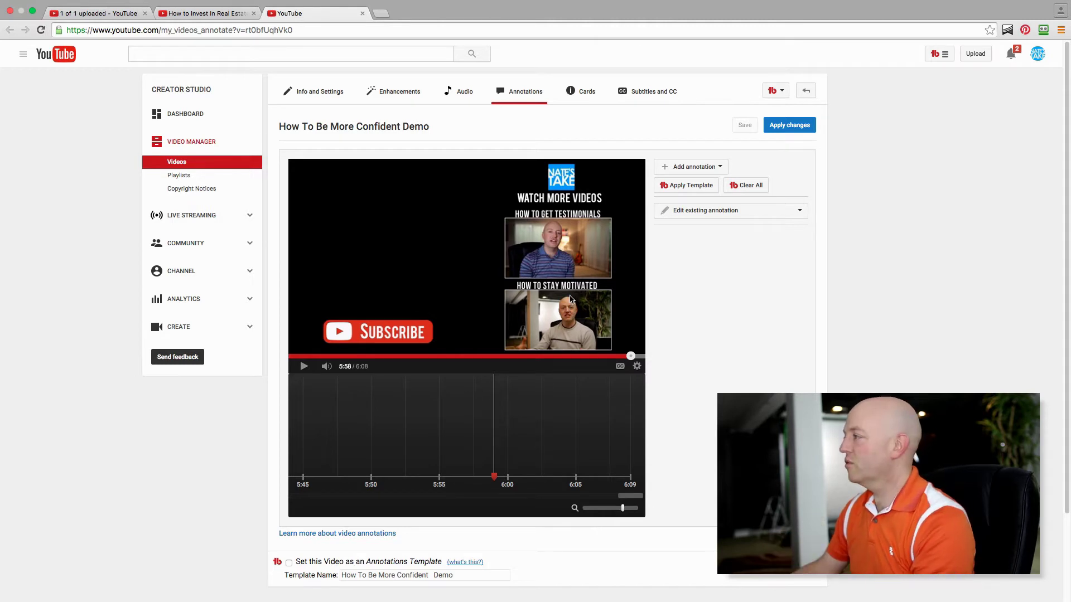
# - Add a dark red Spotlight over the How To Get Testimonials thumbnail, running 0:05:50.0 to 0:06:08.4
pyautogui.click(688, 167)
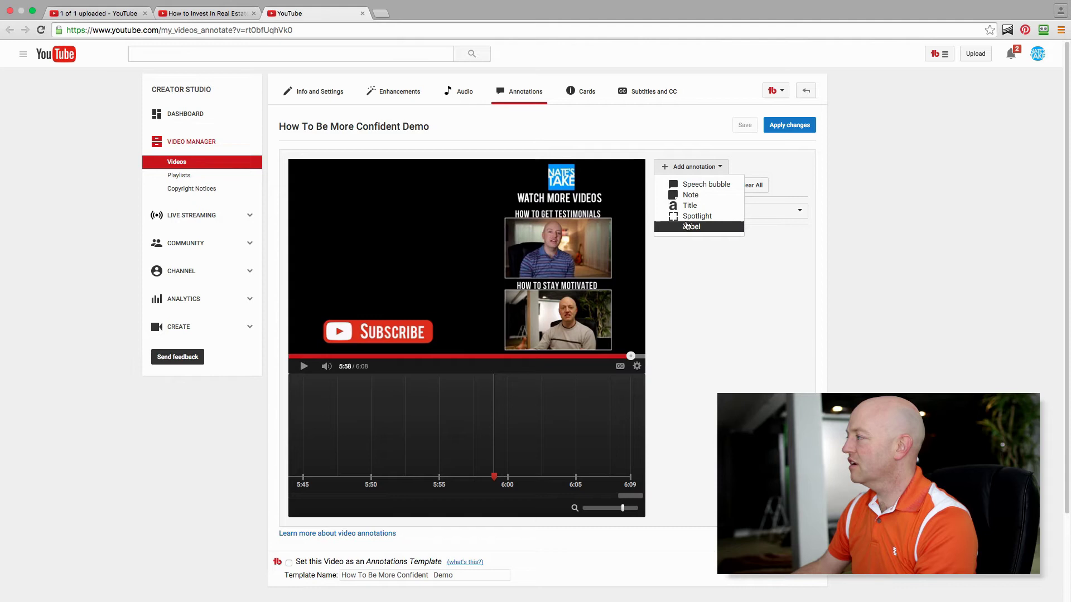
pyautogui.click(690, 216)
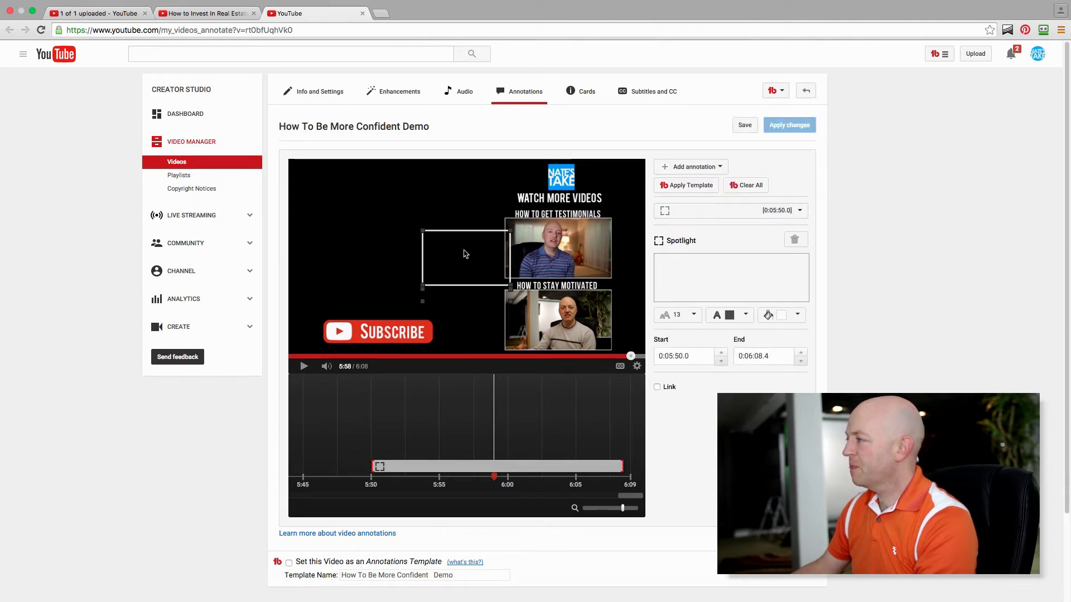
pyautogui.moveTo(470, 256); pyautogui.dragTo(551, 244)
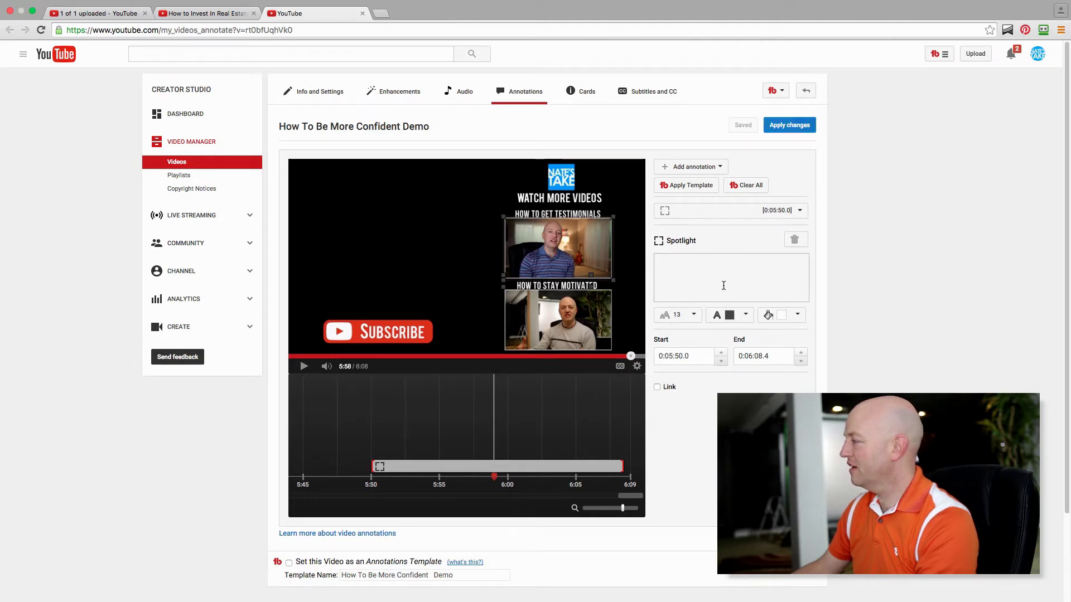
pyautogui.click(797, 315)
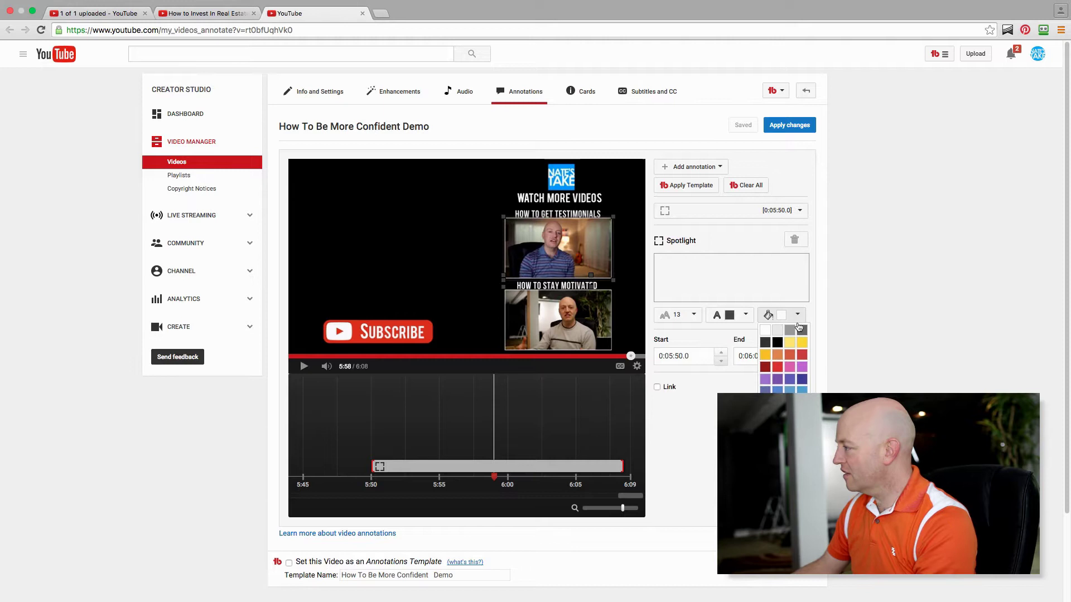
pyautogui.click(771, 369)
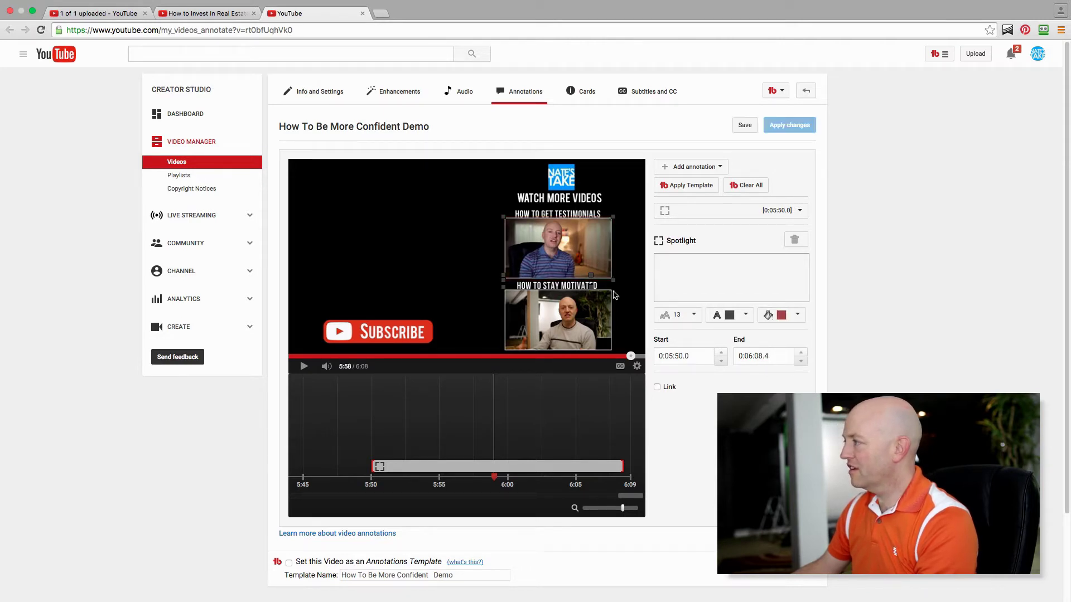
# - Link the spotlight to the How to Invest In Real Estate with No Money video's URL
pyautogui.click(657, 387)
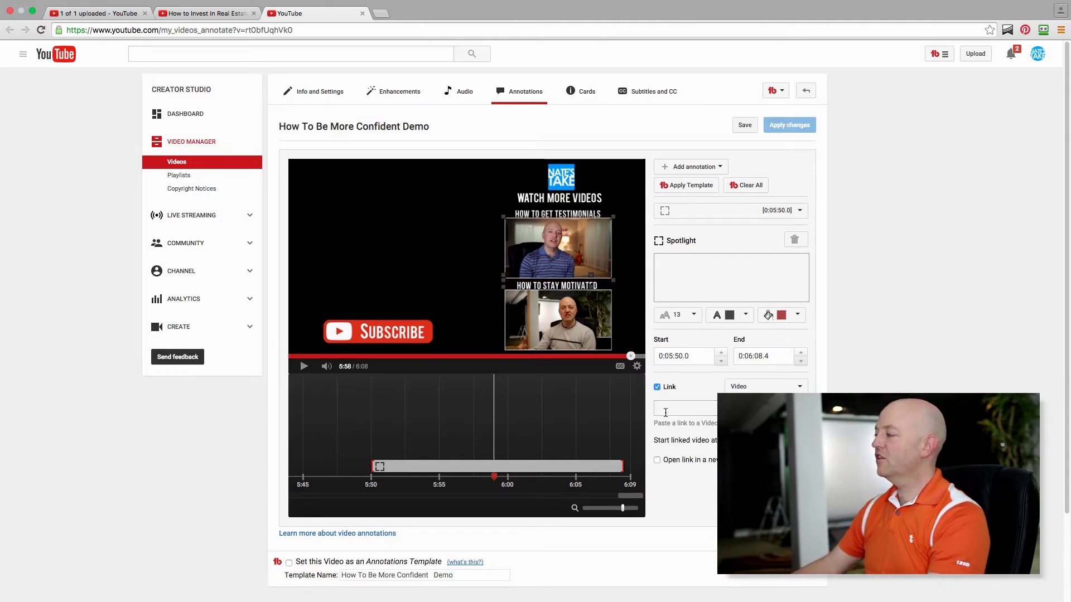
pyautogui.click(662, 410)
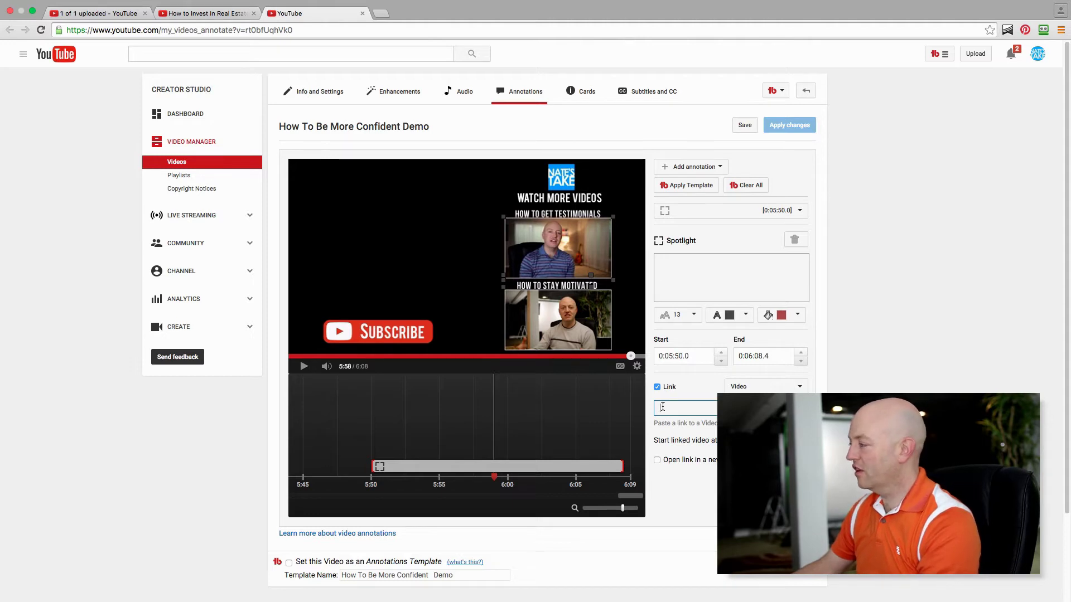
pyautogui.click(209, 16)
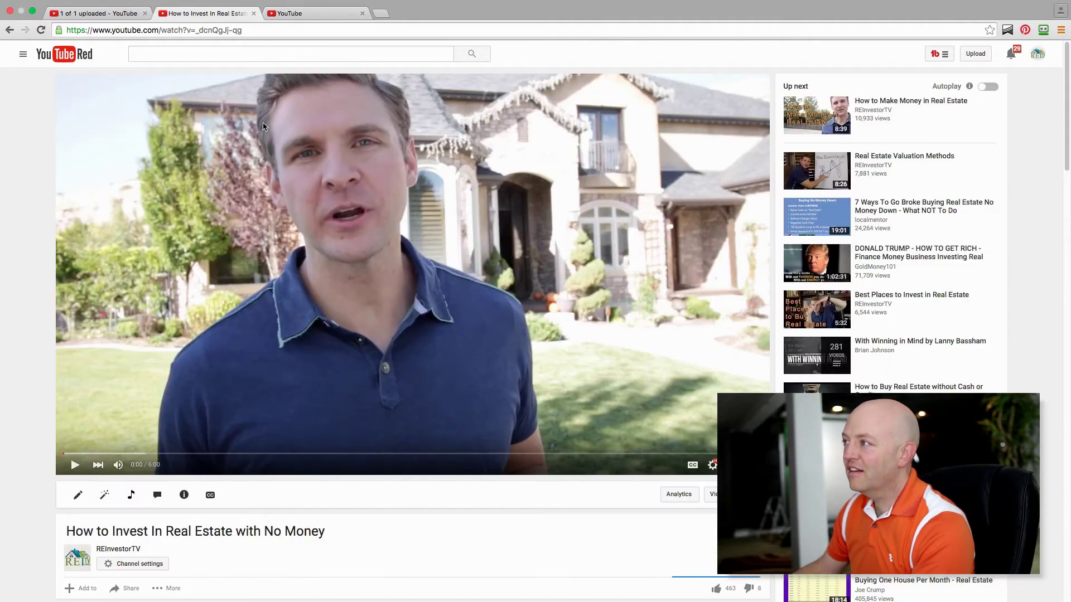
pyautogui.click(207, 33)
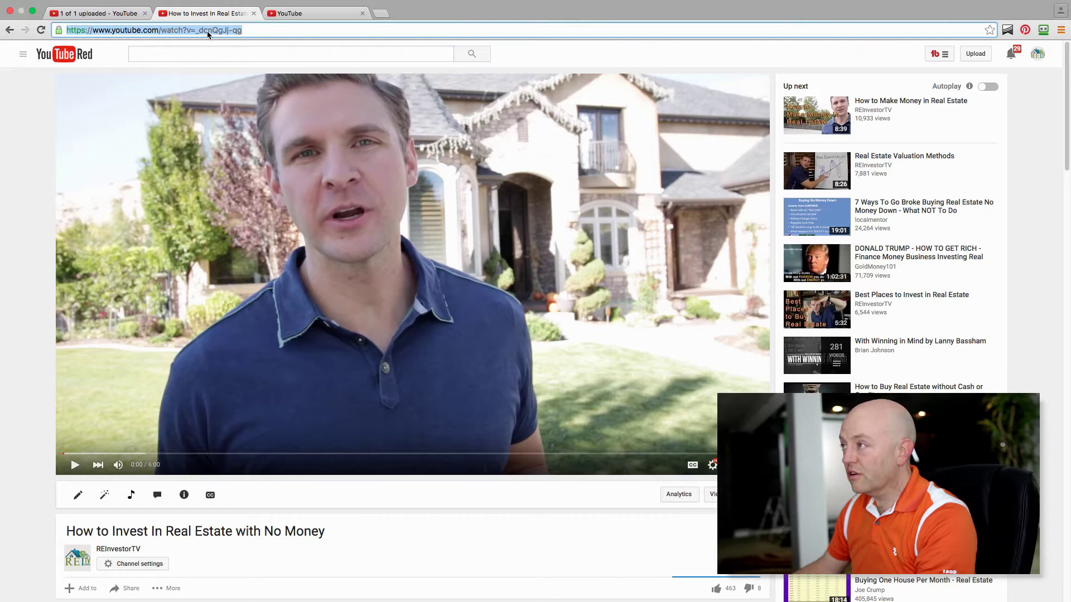
pyautogui.click(285, 14)
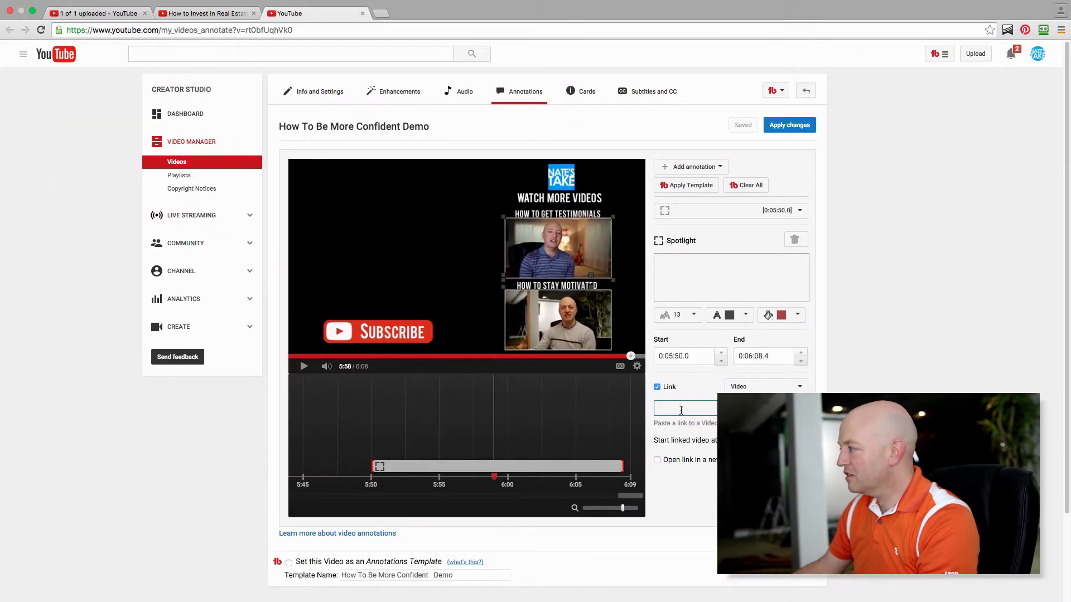
pyautogui.press('super+v')
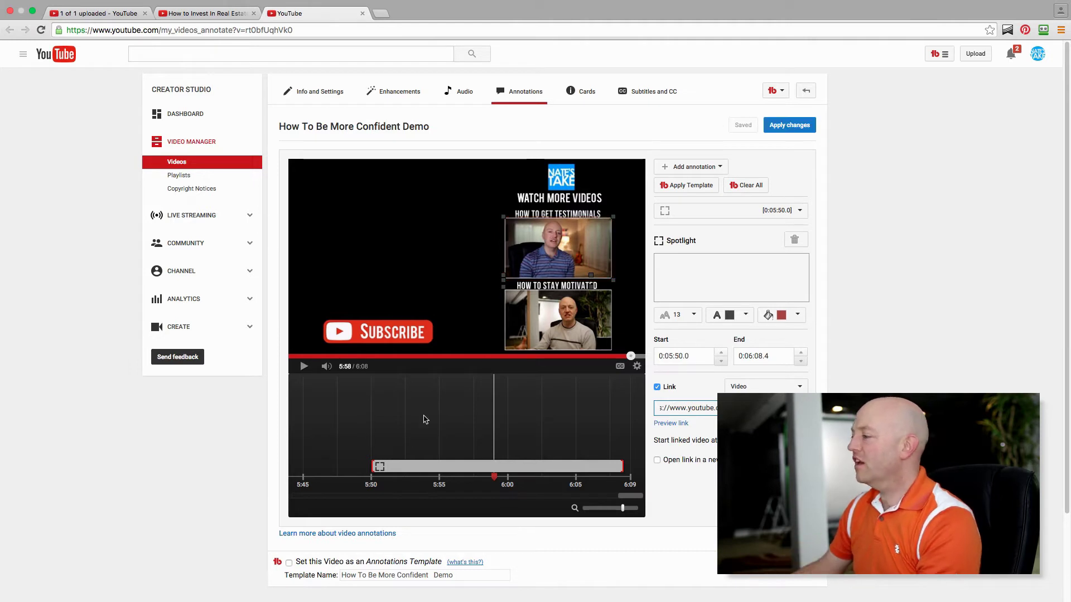
# - Adjust the spotlight's timeline edges so it runs from 0:05:53.7 to 0:06:08.4
pyautogui.moveTo(371, 466); pyautogui.dragTo(399, 465)
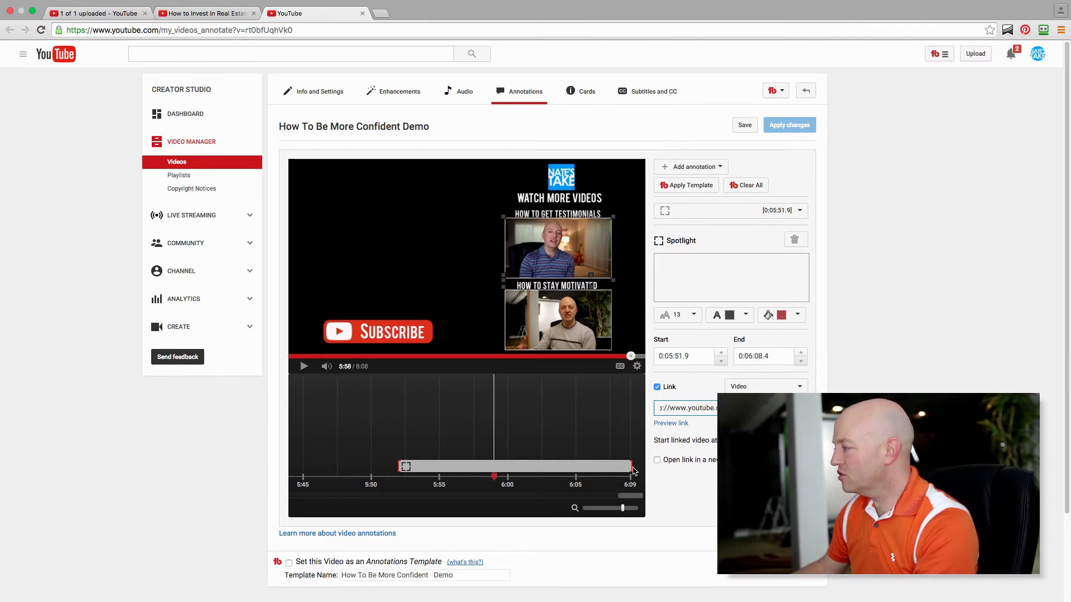
pyautogui.moveTo(633, 471); pyautogui.dragTo(634, 471)
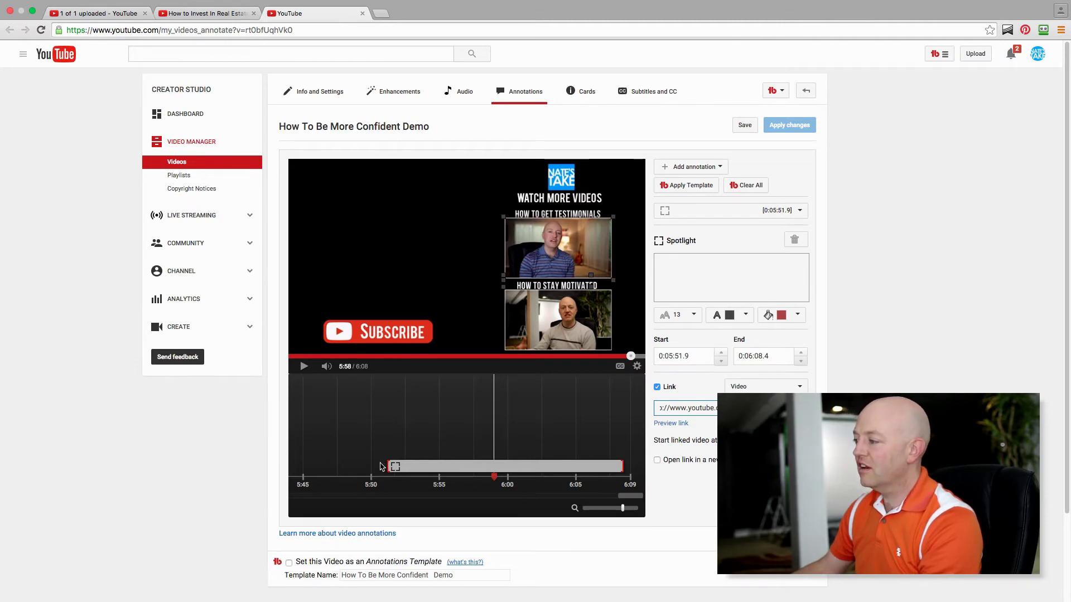
pyautogui.moveTo(381, 466)
pyautogui.mouseDown()
pyautogui.moveTo(315, 466)
pyautogui.moveTo(425, 466)
pyautogui.mouseUp()
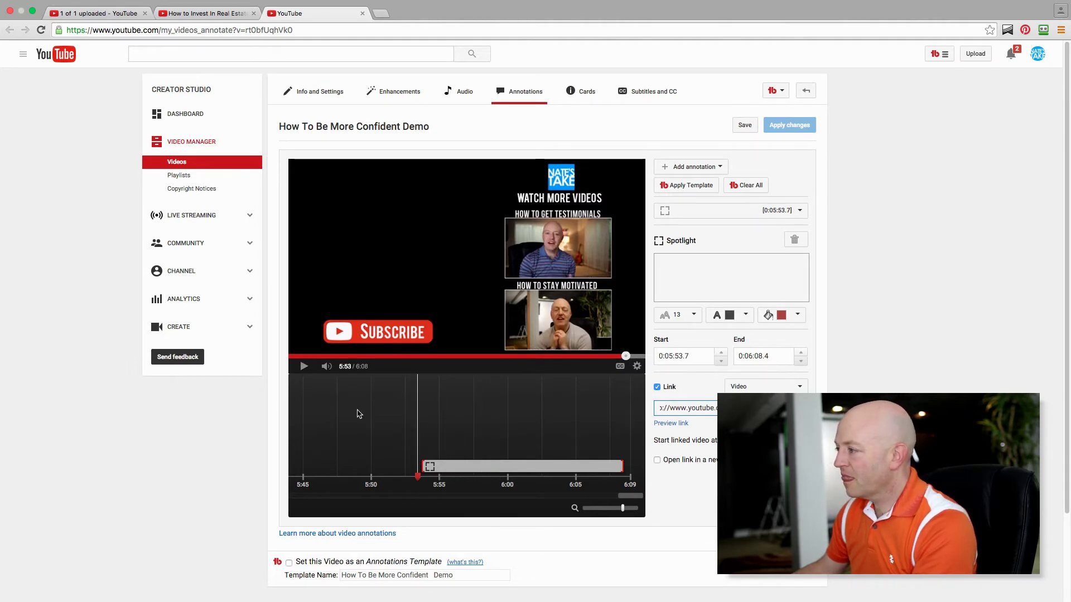
# - Preview the end-screen transition, replaying from around 5:44 and pausing at 5:47
pyautogui.click(304, 366)
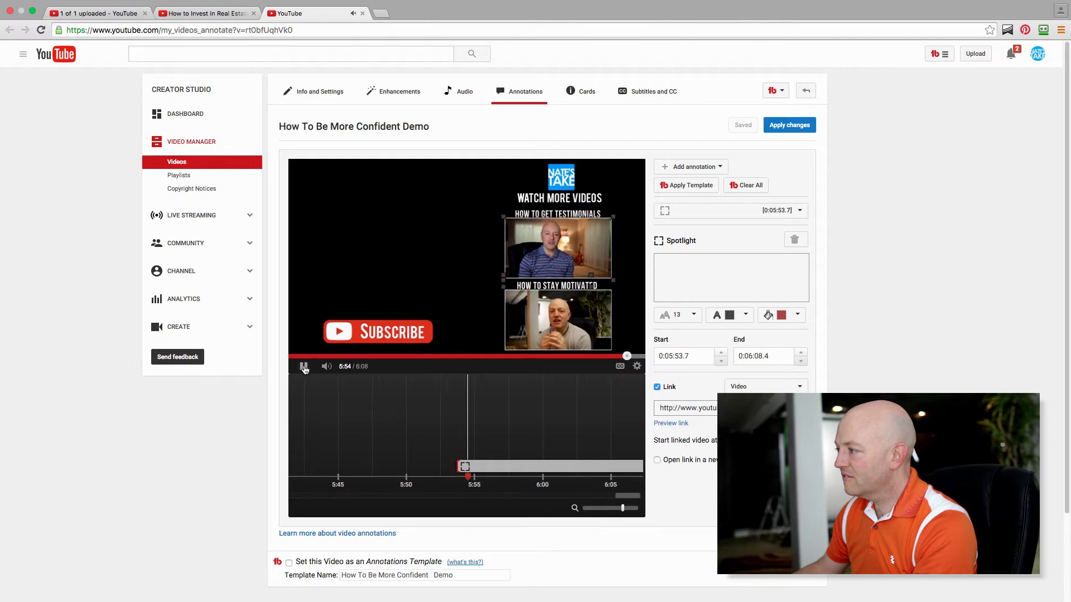
pyautogui.moveTo(464, 481); pyautogui.dragTo(383, 477)
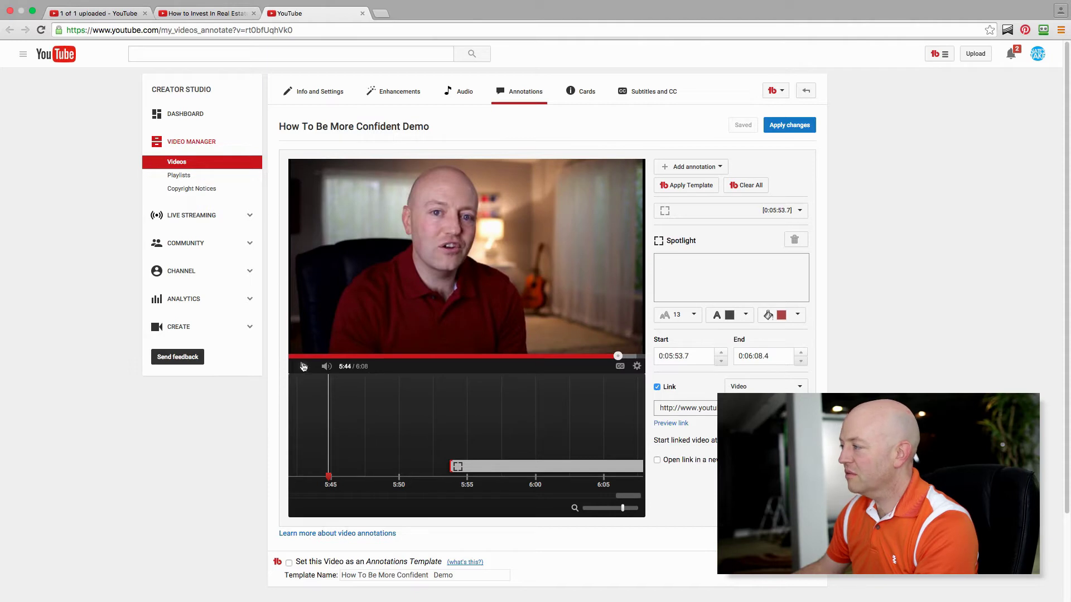
pyautogui.click(303, 366)
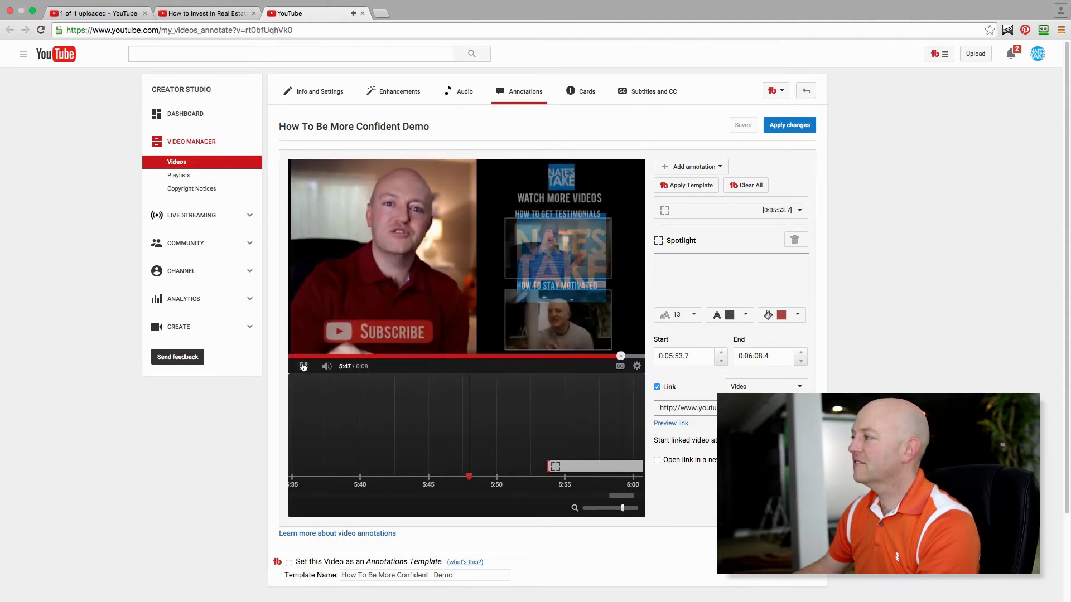
pyautogui.click(303, 367)
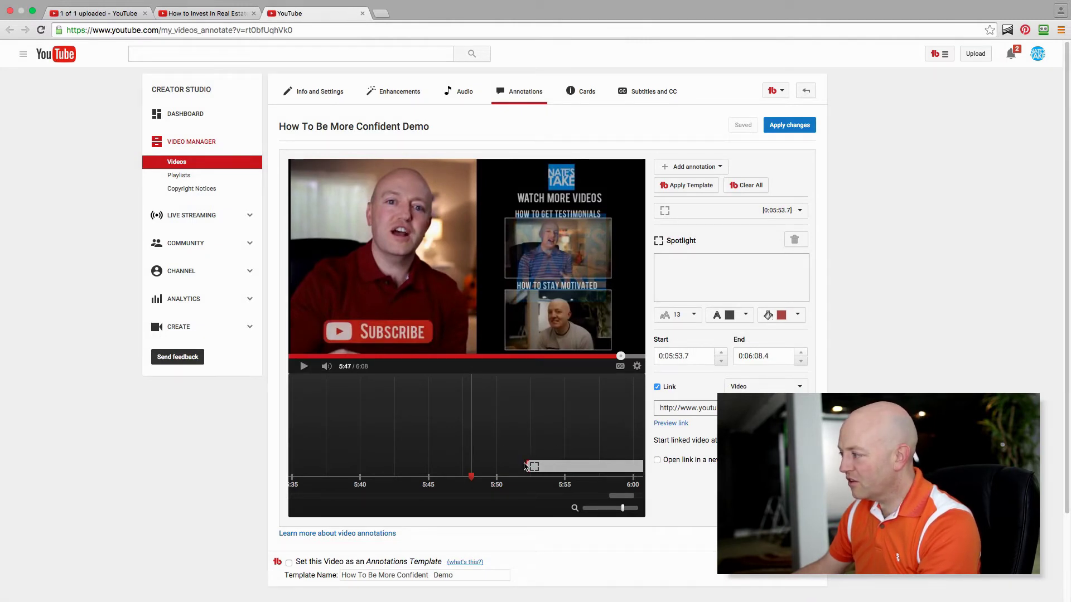
# - Move the spotlight's start back to 0:05:48.1, keeping its 0:06:08.4 end
pyautogui.moveTo(470, 458); pyautogui.dragTo(470, 458)
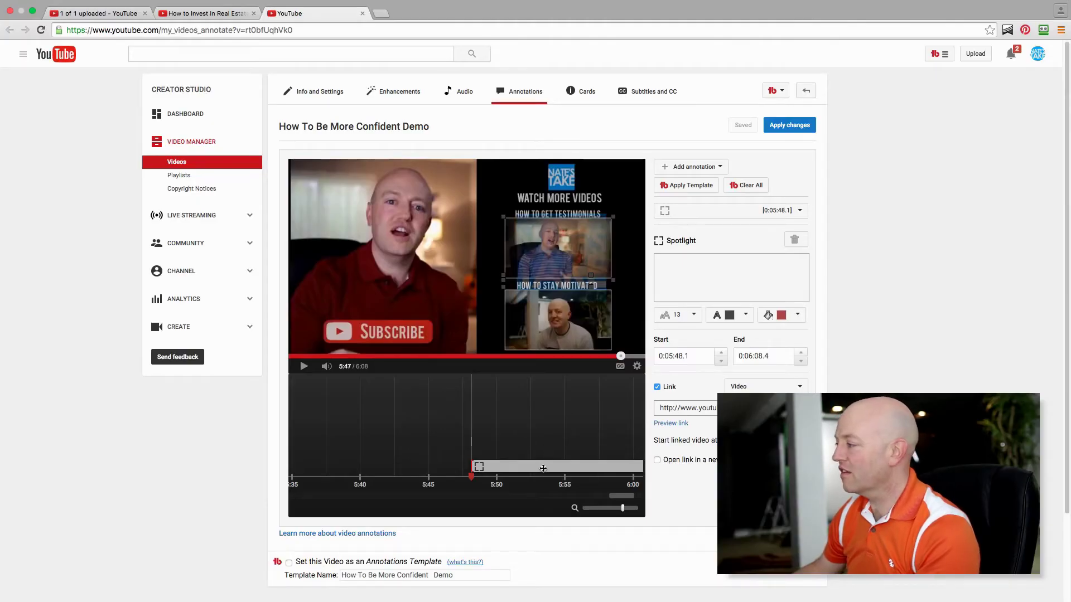
# - Delete the hand-made spotlight and open TubeBuddy's saved annotation templates
pyautogui.click(795, 240)
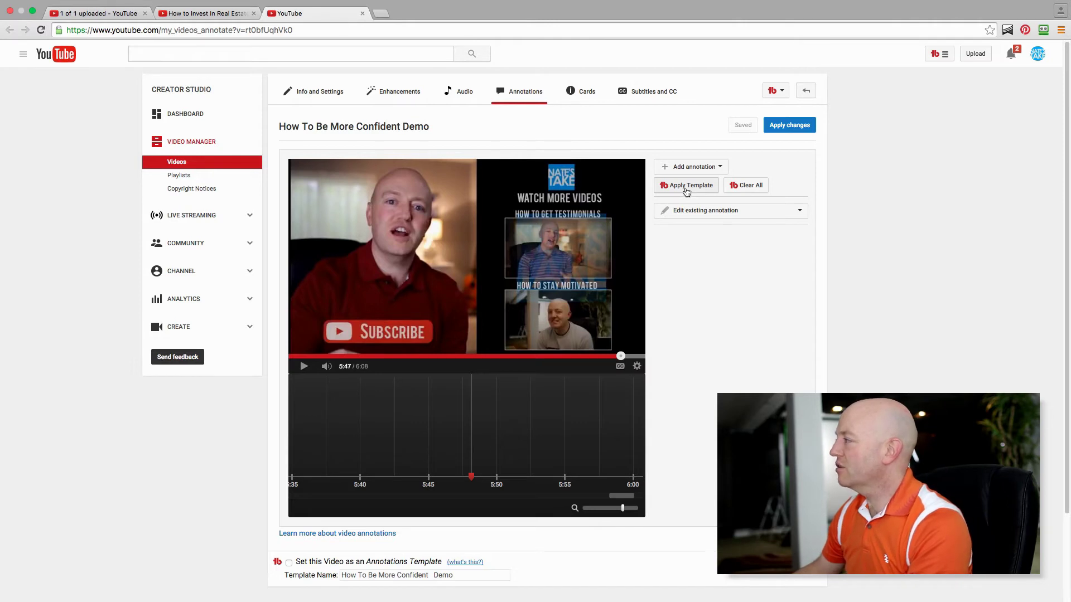
pyautogui.click(688, 186)
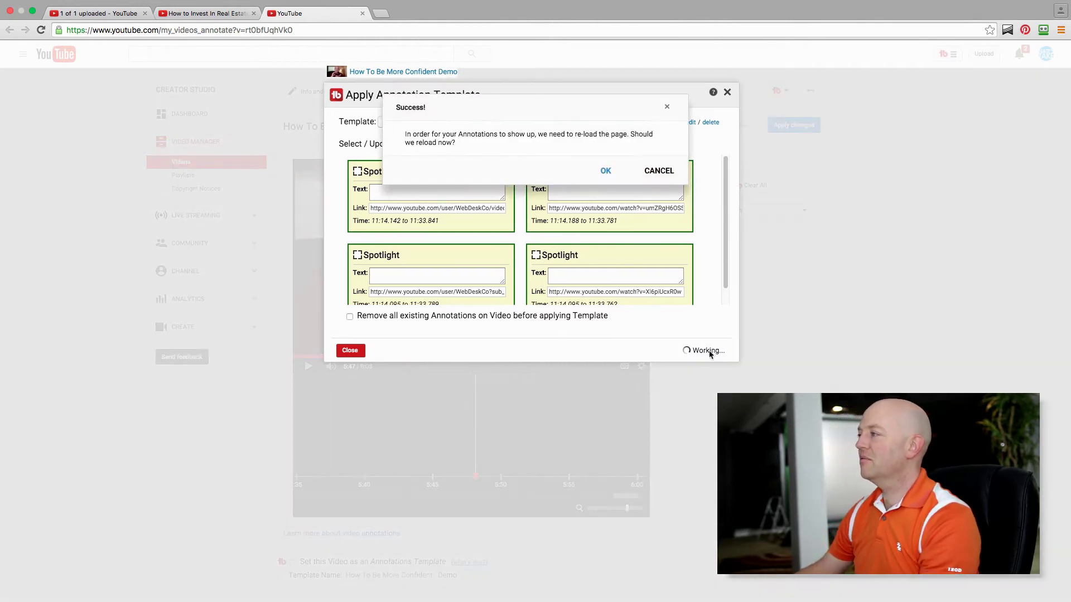
# - Accept the reload after applying Nate's Take, then pause the reloaded demo video
pyautogui.click(605, 171)
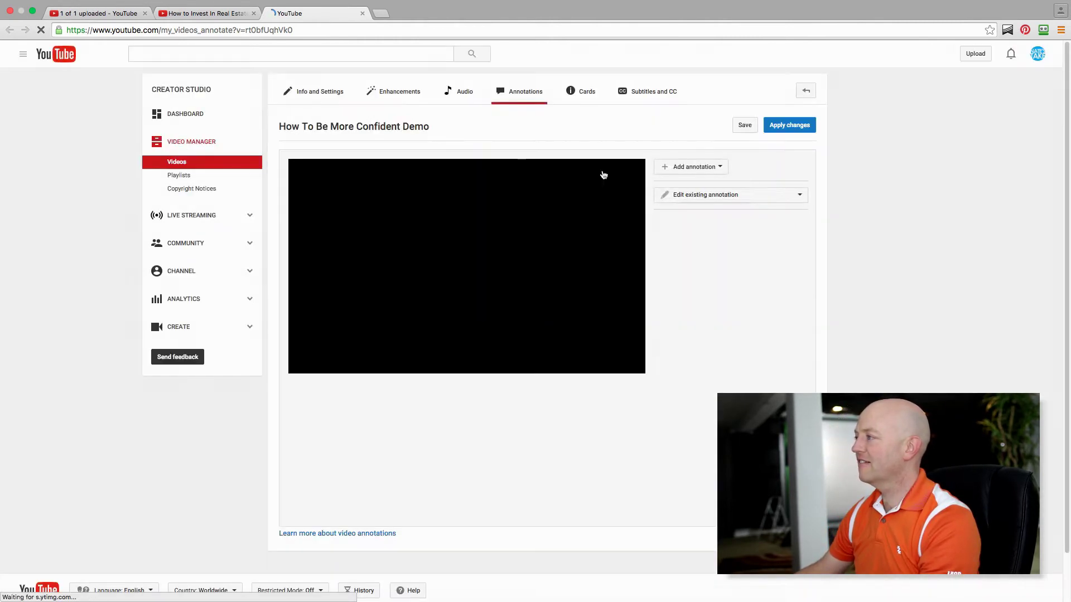
pyautogui.click(304, 367)
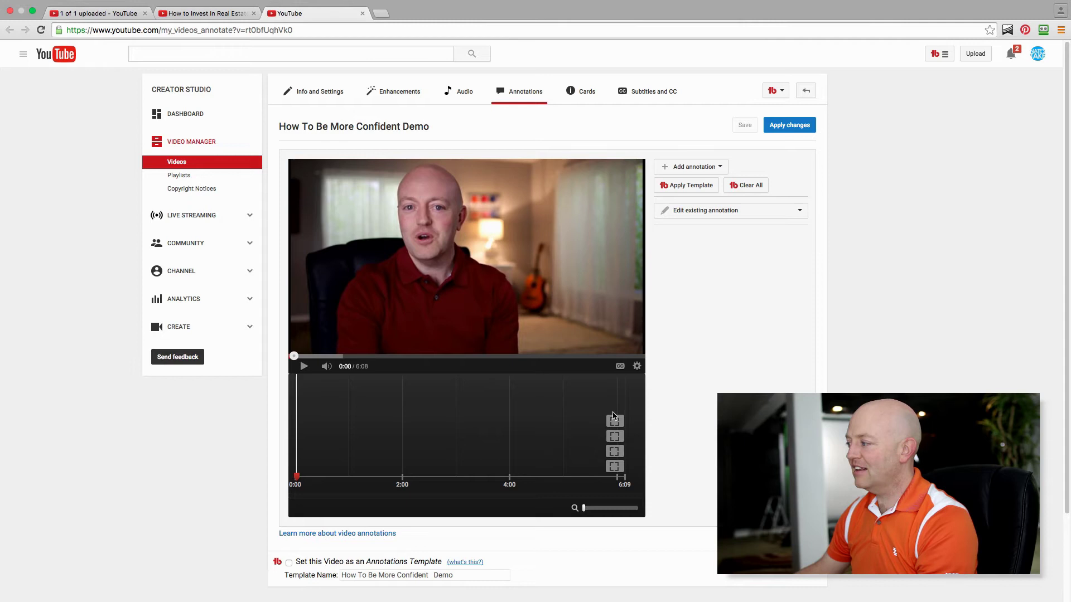
# - Zoom and scroll the timeline to its end, then scrub the player to the end screen at 5:59
pyautogui.moveTo(584, 509); pyautogui.dragTo(614, 509)
pyautogui.moveTo(446, 497); pyautogui.dragTo(641, 497)
pyautogui.moveTo(297, 358); pyautogui.dragTo(631, 357)
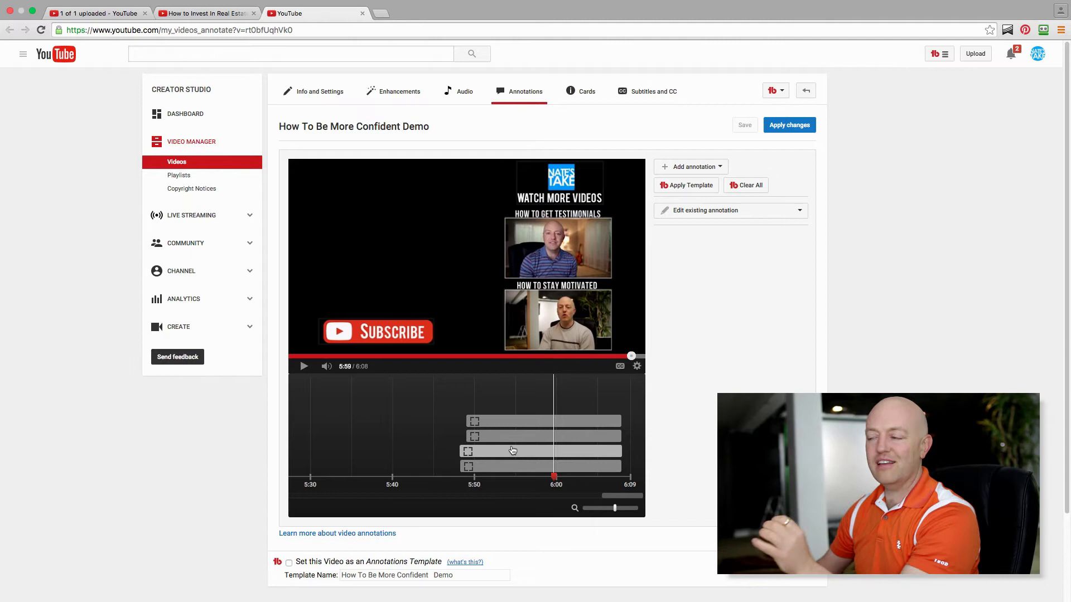
# - Check the Subscribe, How to get testimonials and How to stay motivated annotation links, then apply changes
pyautogui.click(517, 420)
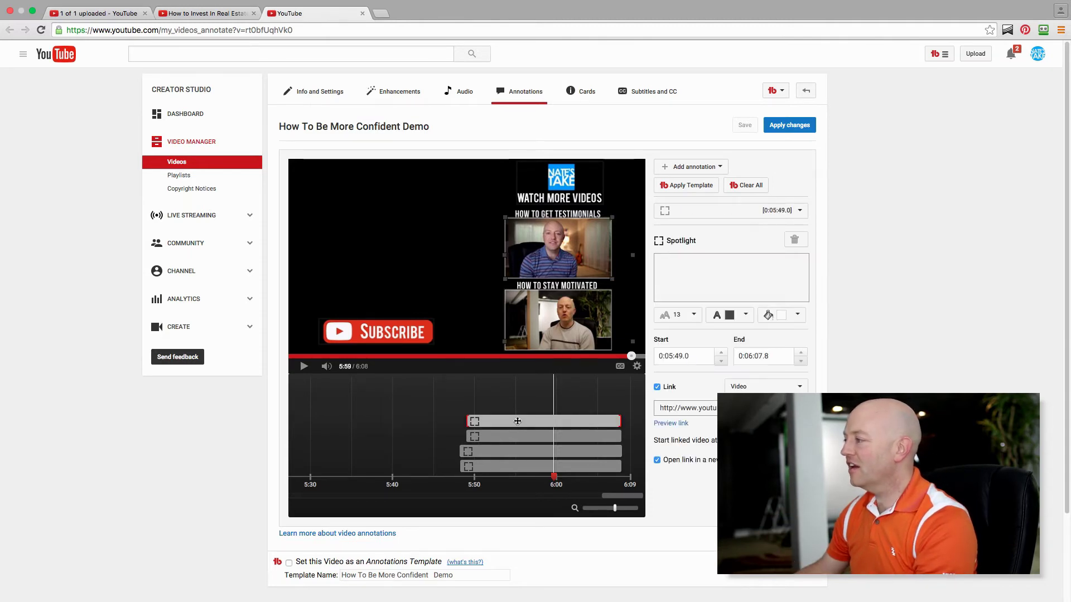
pyautogui.click(514, 438)
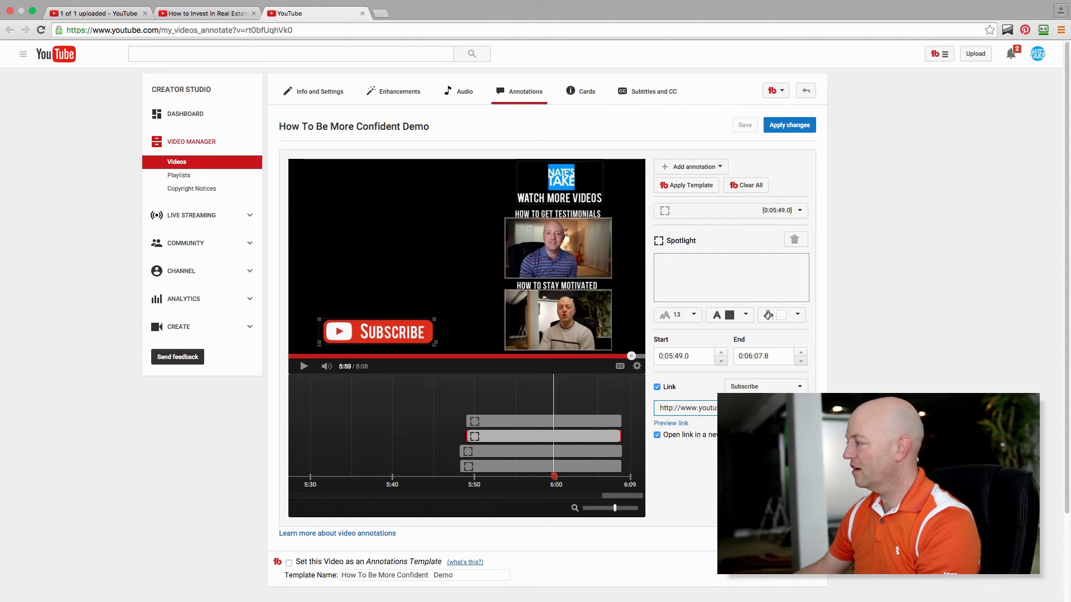
pyautogui.click(599, 269)
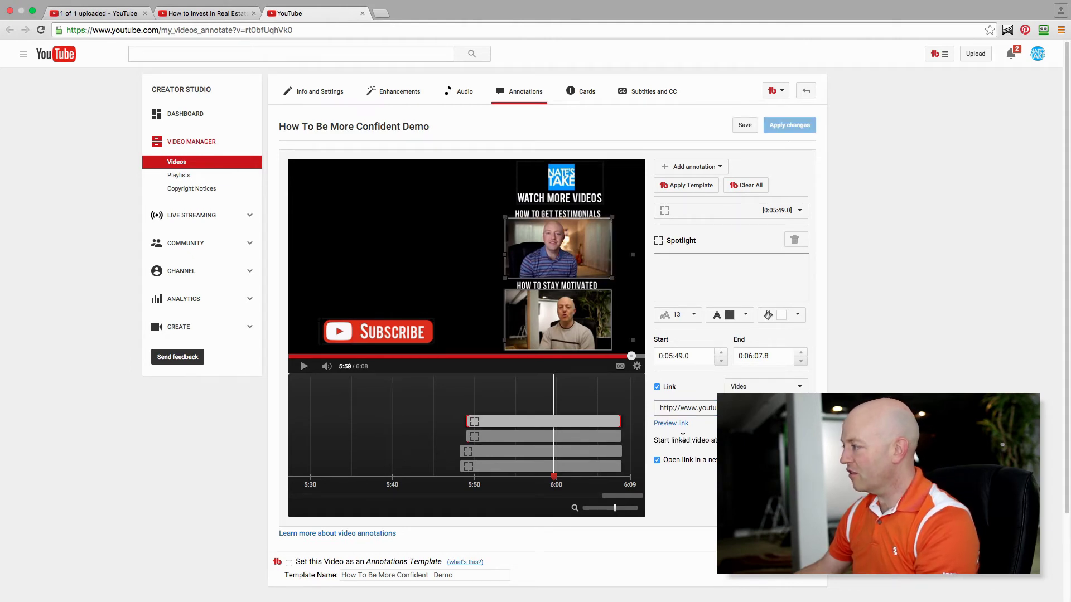
pyautogui.click(570, 317)
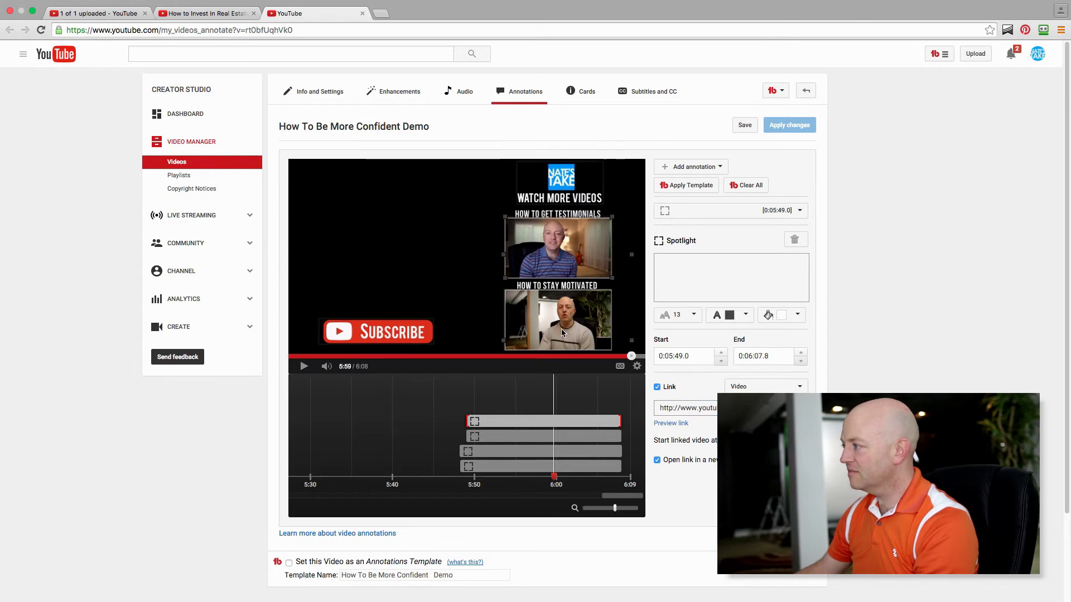
pyautogui.click(544, 437)
pyautogui.click(542, 449)
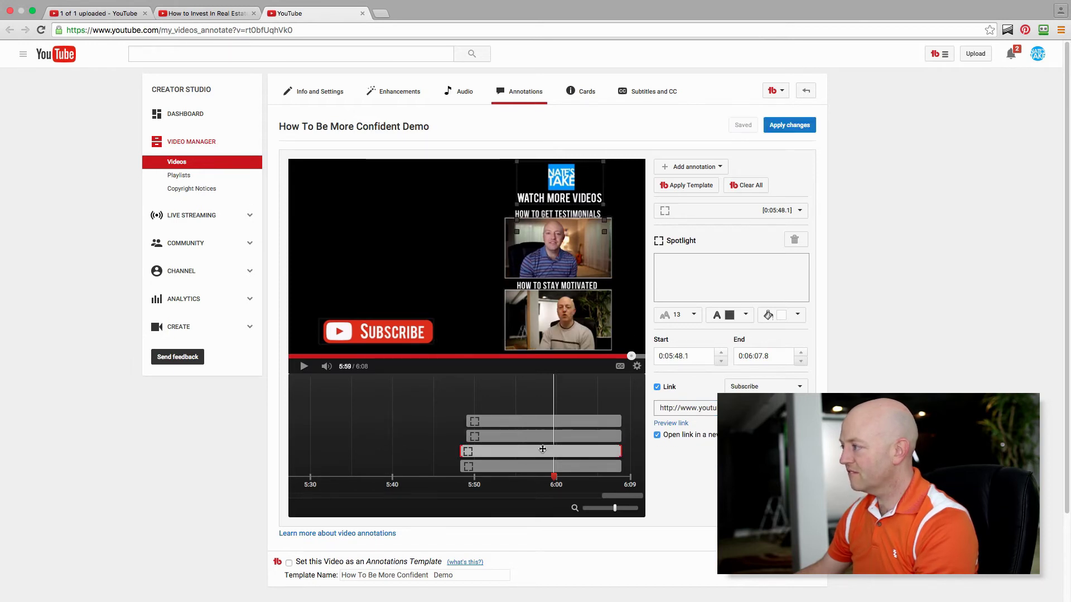
pyautogui.click(543, 465)
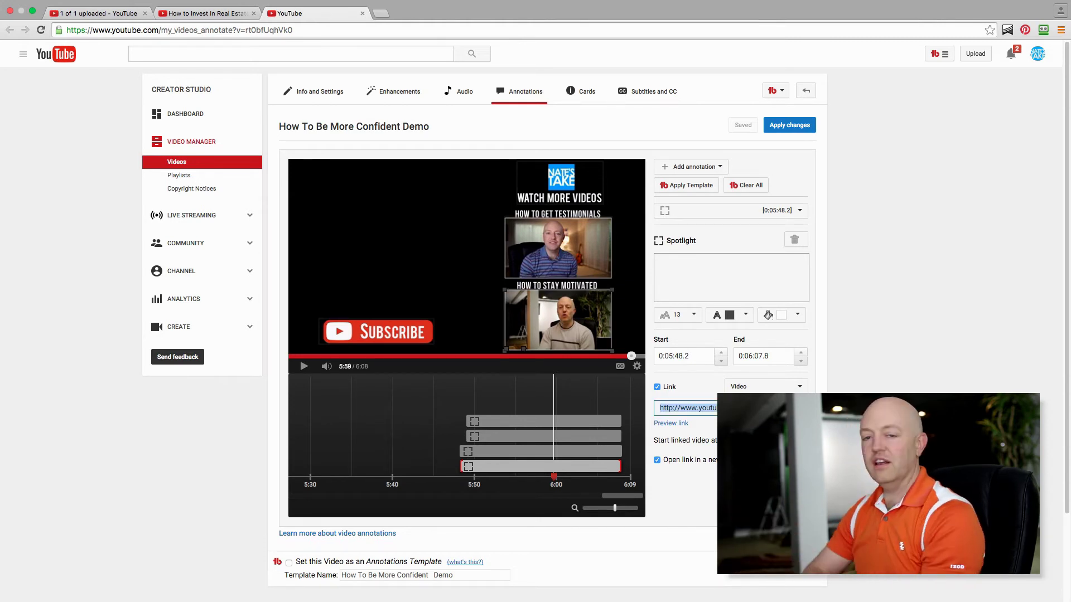
pyautogui.click(772, 129)
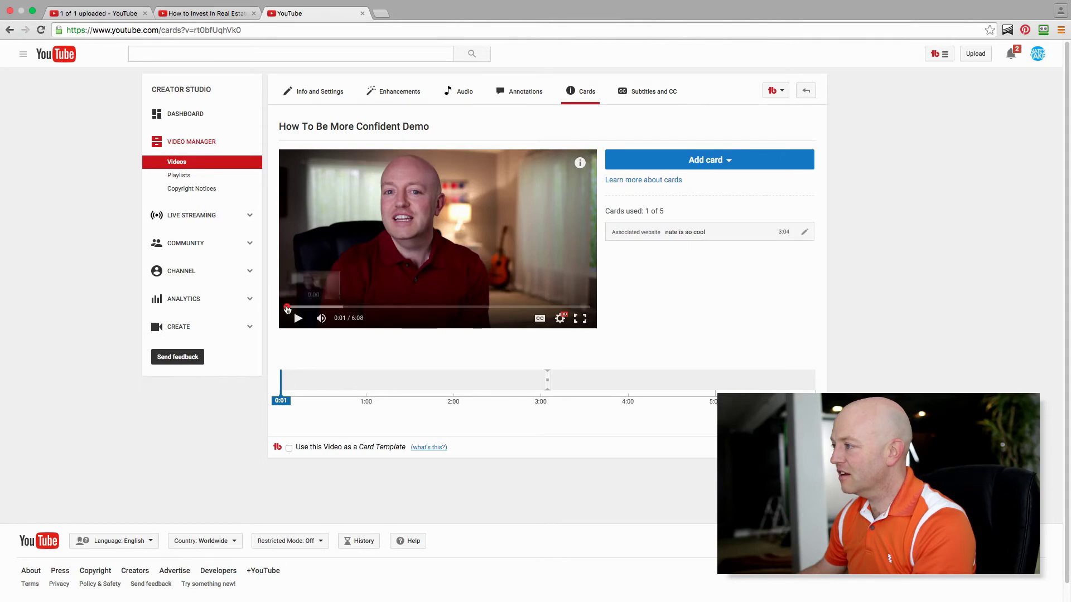
# - Move the demo video's playback to 2:54, ahead of the existing 3:04 card
pyautogui.moveTo(288, 307); pyautogui.dragTo(430, 308)
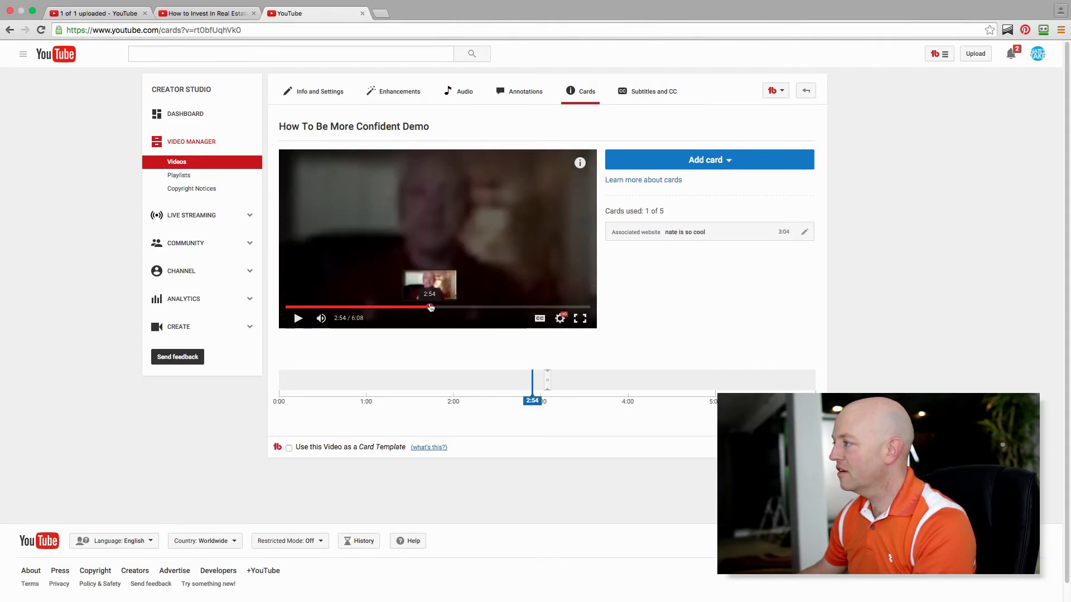
# - Start a Link card to the associated website gowallaby.com using the running-woman image
pyautogui.click(712, 162)
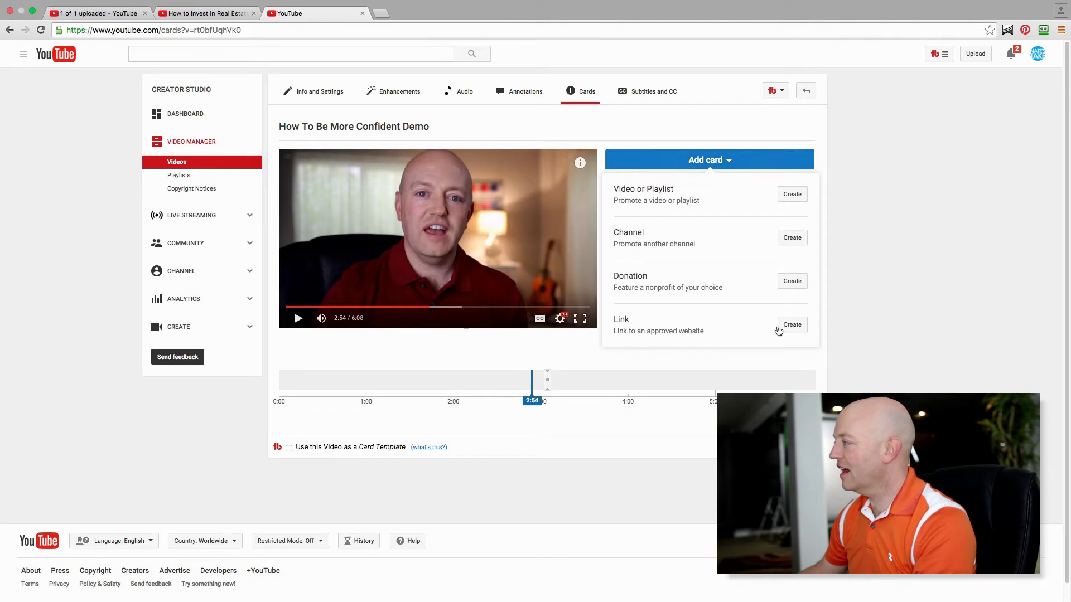
pyautogui.click(792, 325)
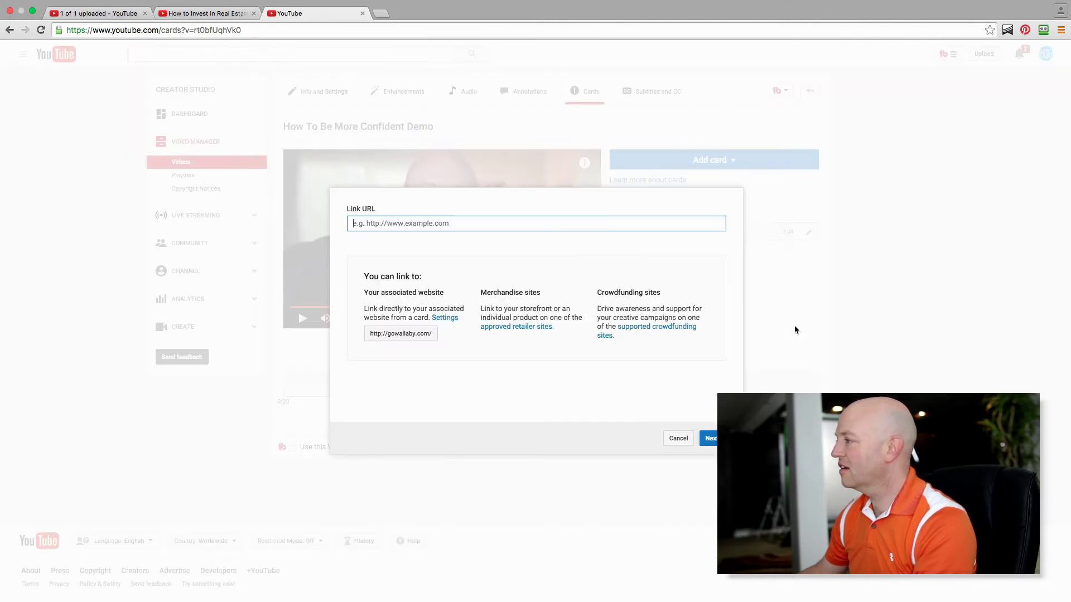
pyautogui.click(399, 338)
pyautogui.click(710, 439)
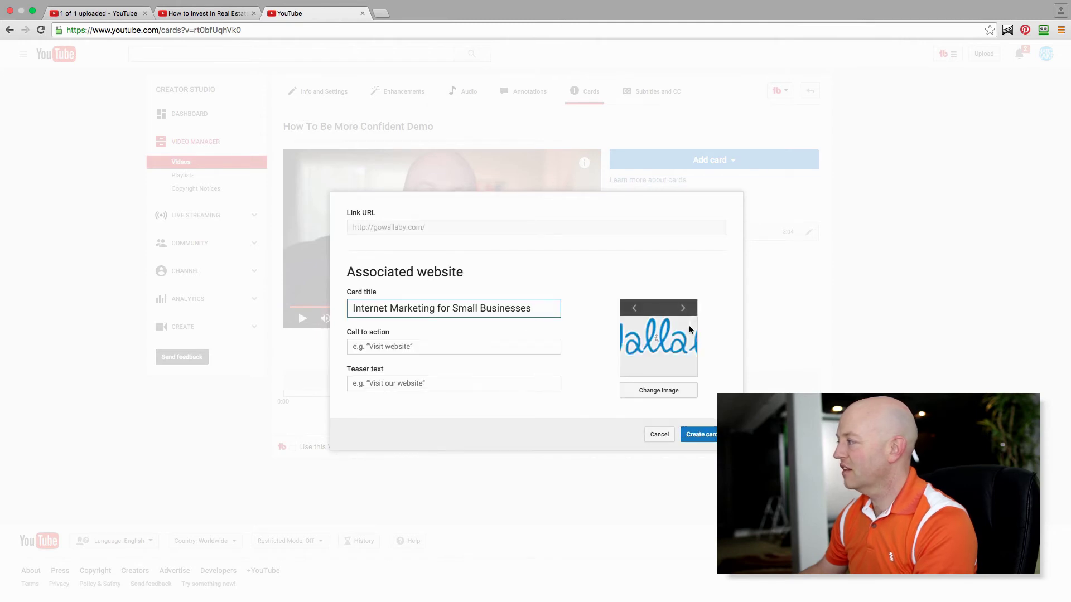
pyautogui.click(683, 308)
pyautogui.click(683, 308)
pyautogui.click(683, 309)
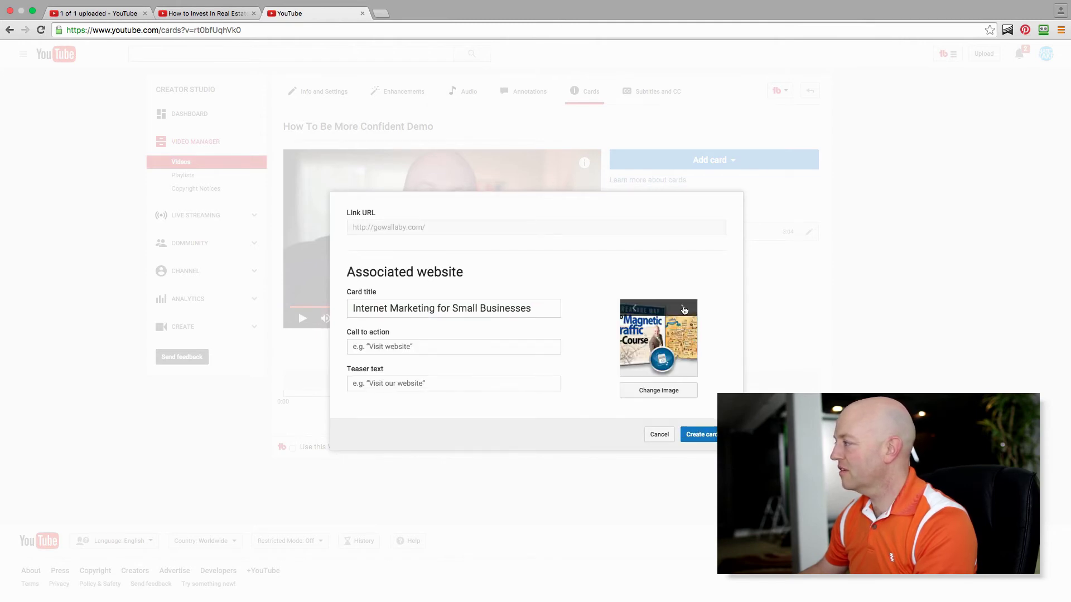
pyautogui.click(683, 309)
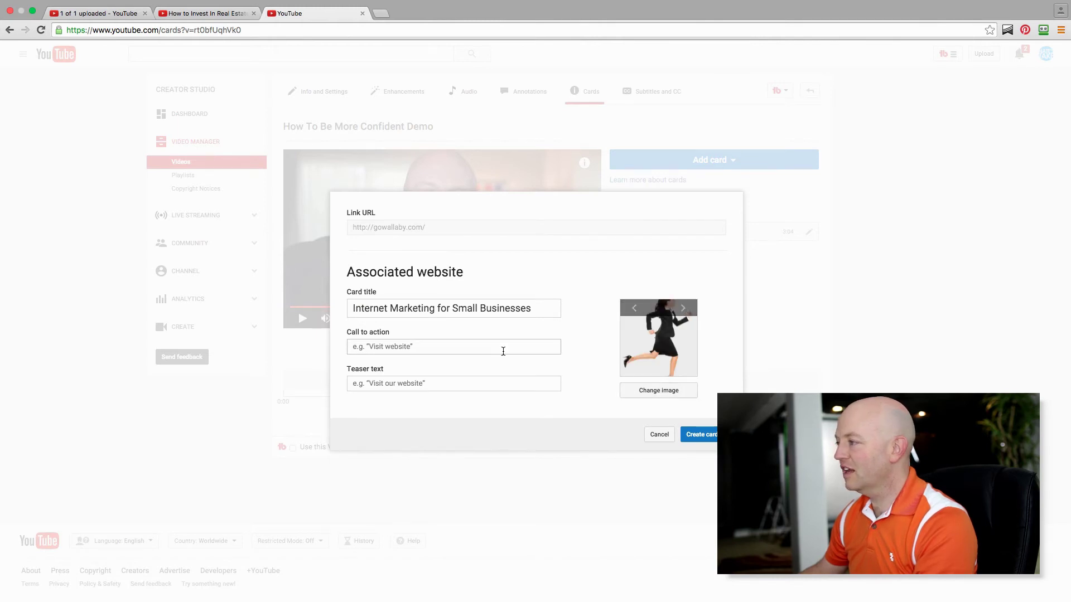
# - Enter the card title, call to action and teaser 'You won't regret it!', then create the card
pyautogui.click(408, 347)
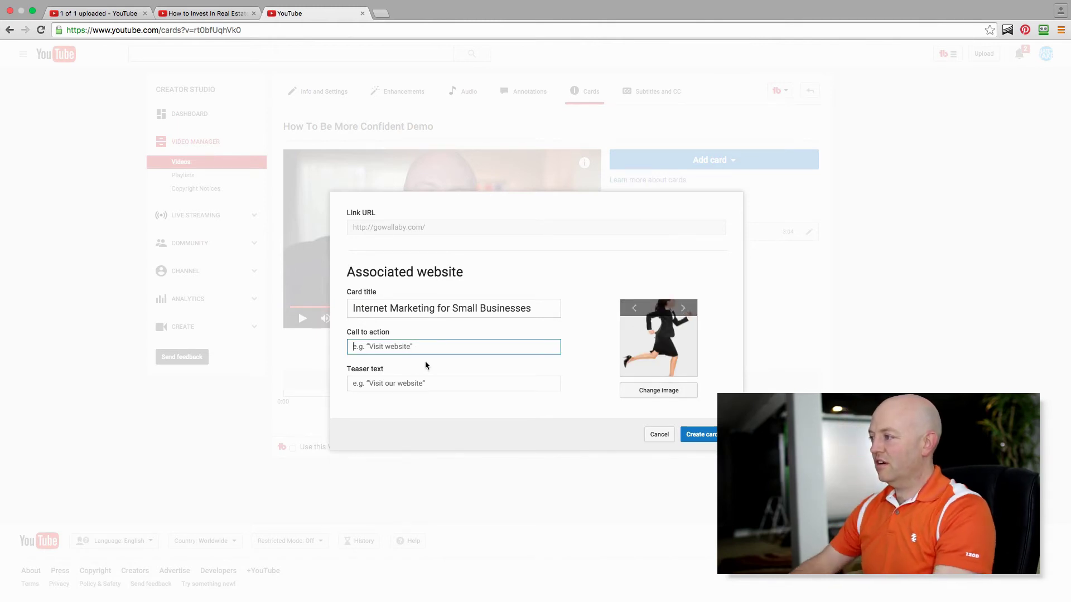
pyautogui.tripleClick(456, 307)
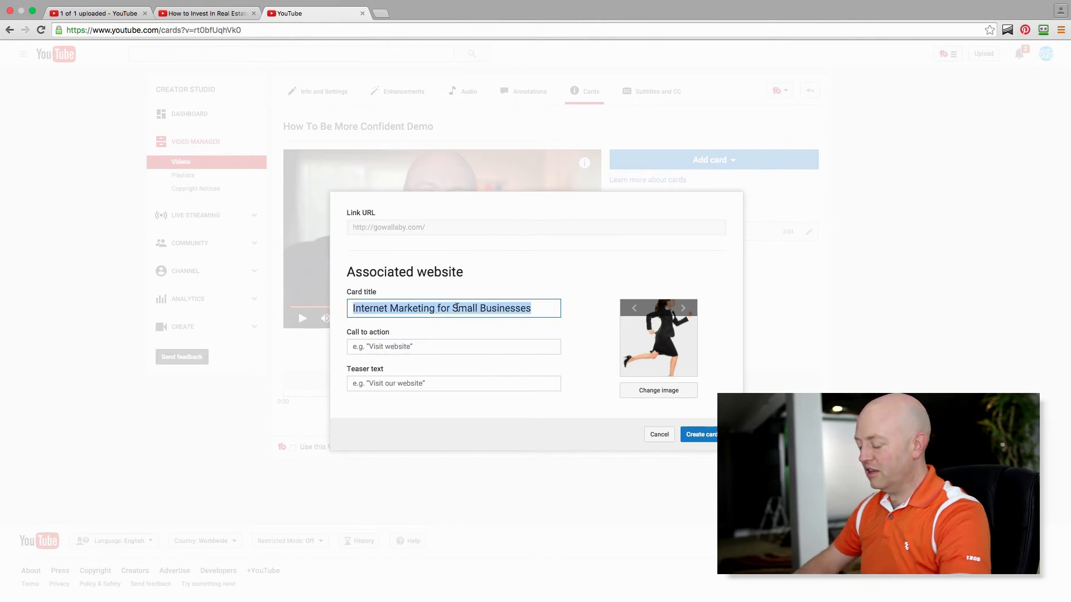
pyautogui.write('N')
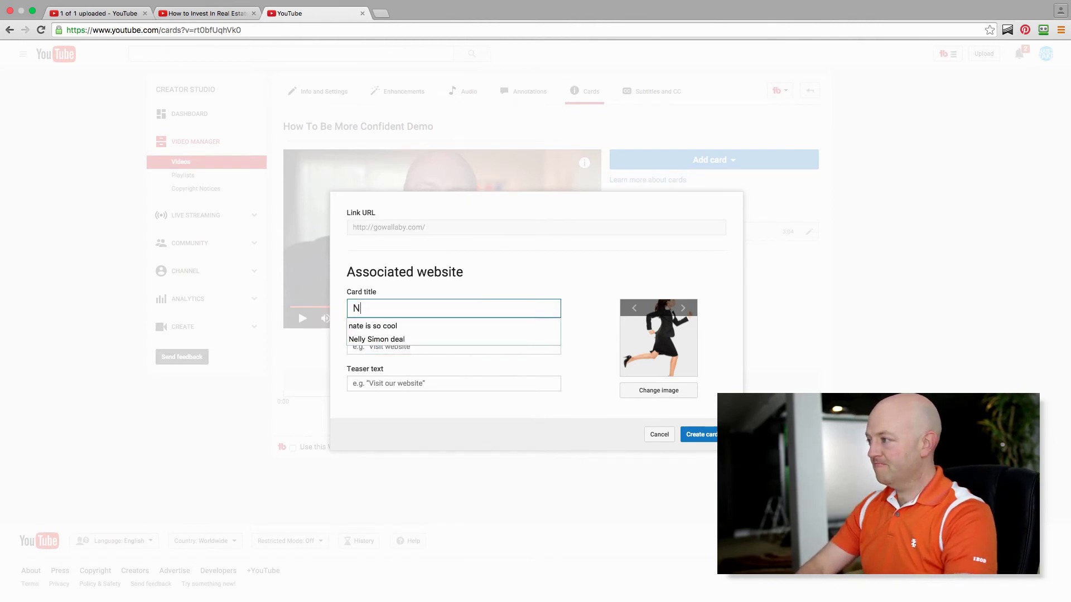
pyautogui.write('ate is')
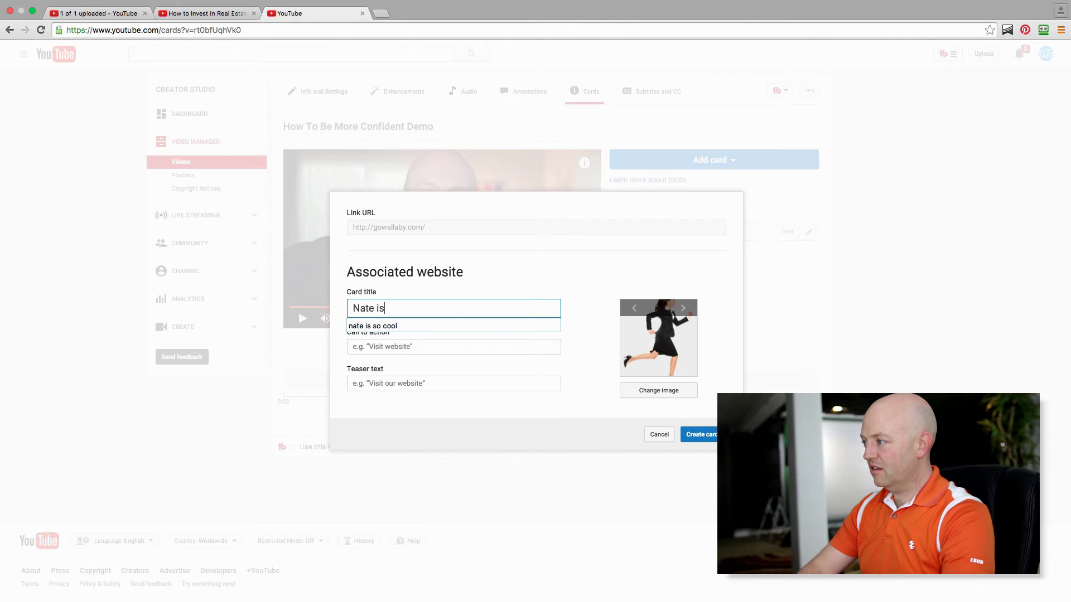
pyautogui.write('Totally Awesome!')
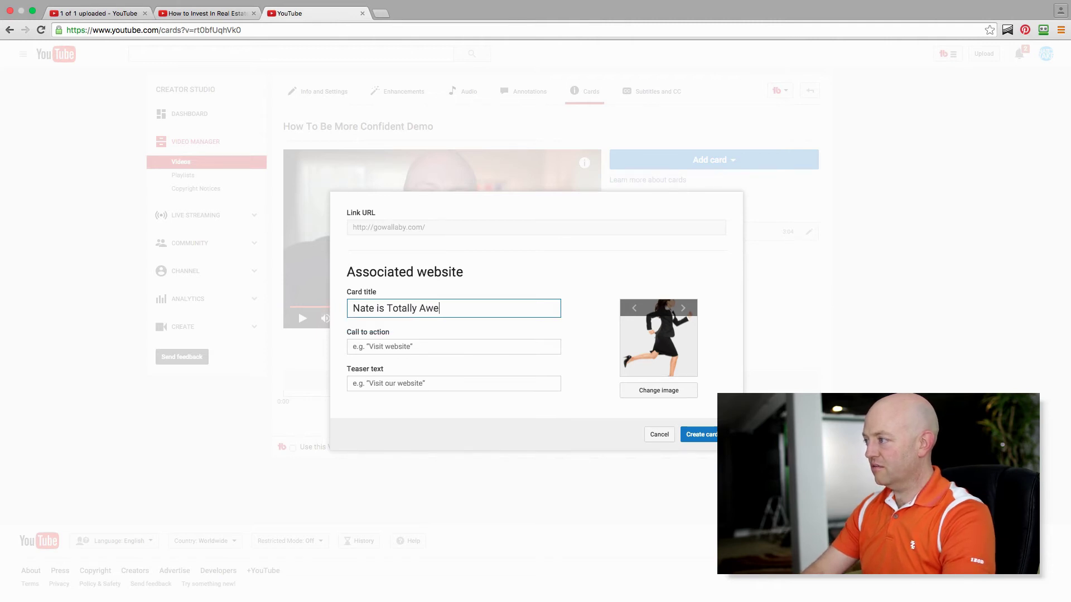
pyautogui.click(432, 344)
pyautogui.write('So Visit his Website')
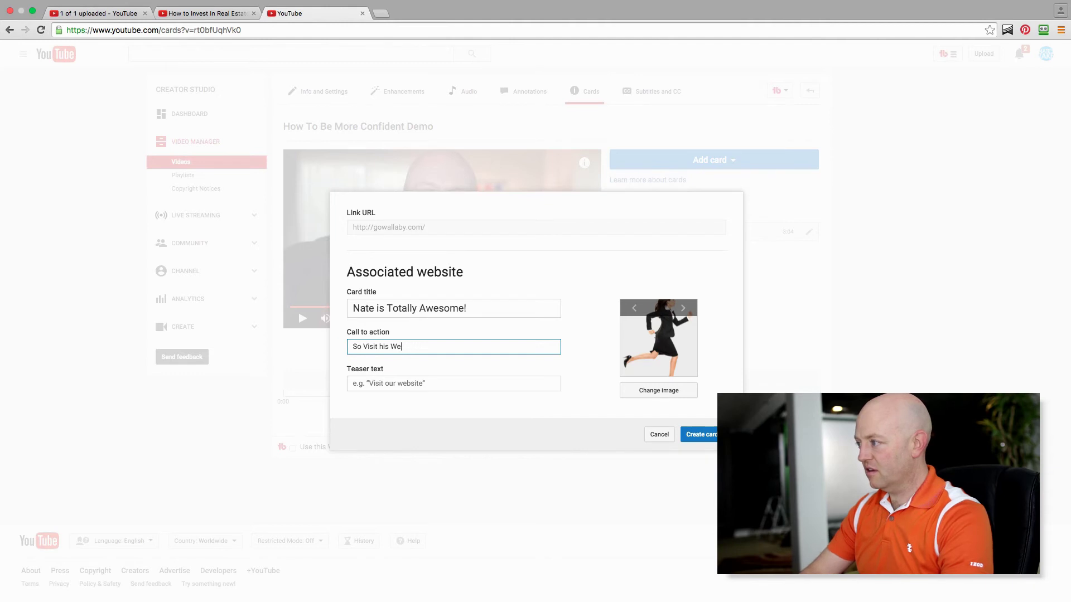
pyautogui.click(433, 382)
pyautogui.write('You')
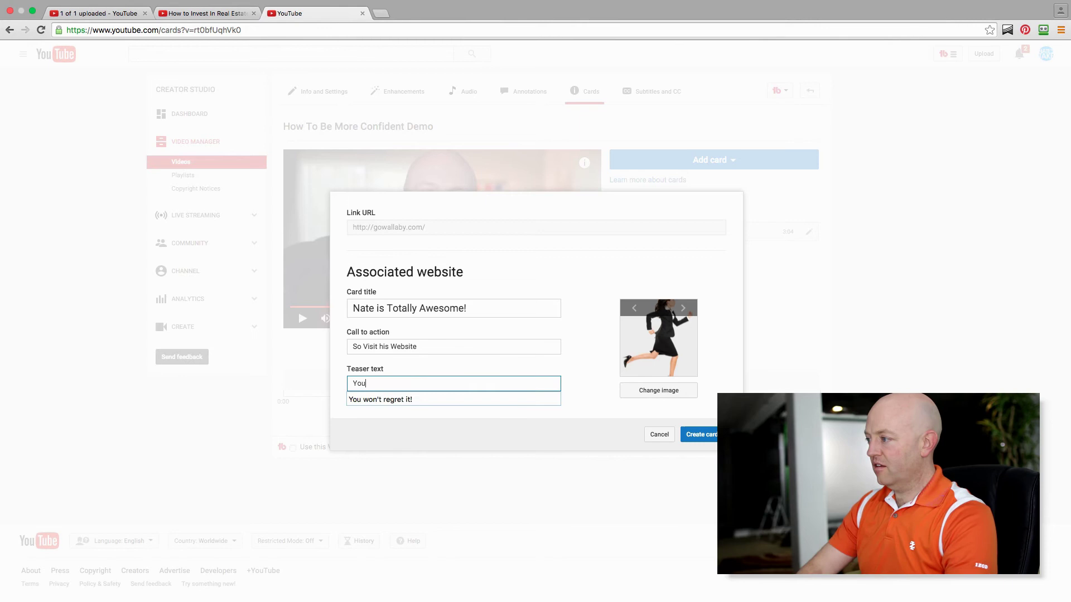
pyautogui.click(398, 400)
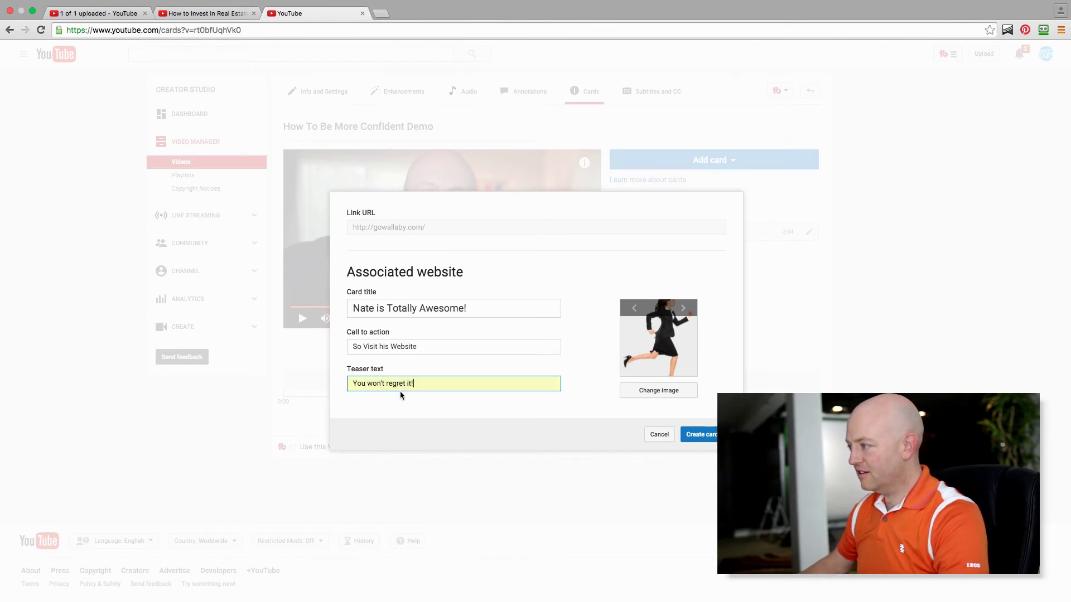
pyautogui.click(699, 437)
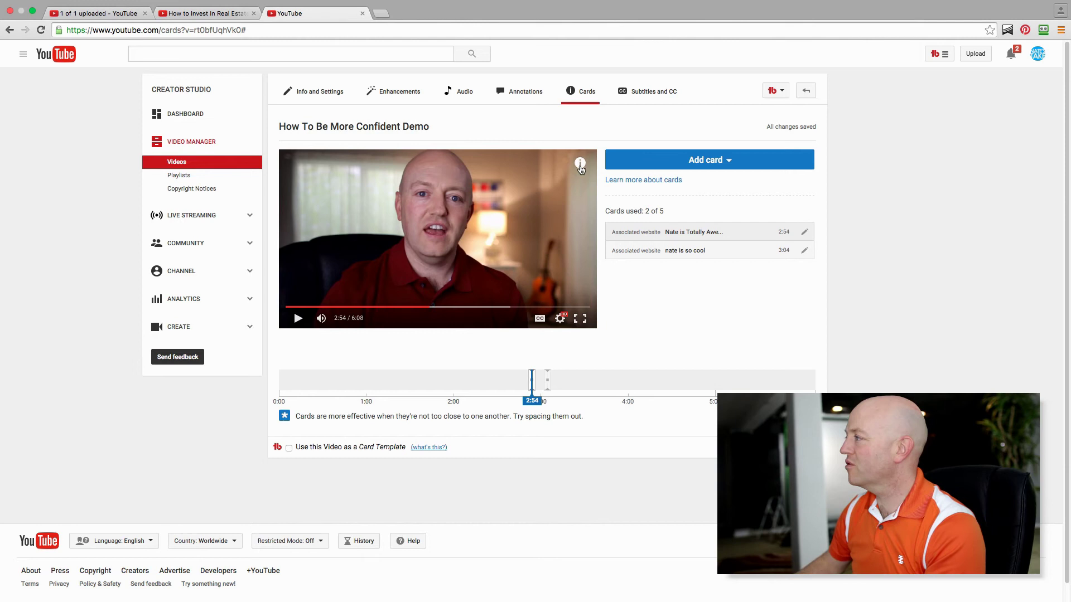
# - Preview the video's cards from the info icon, checking the new 2:54 card's marker
pyautogui.click(580, 168)
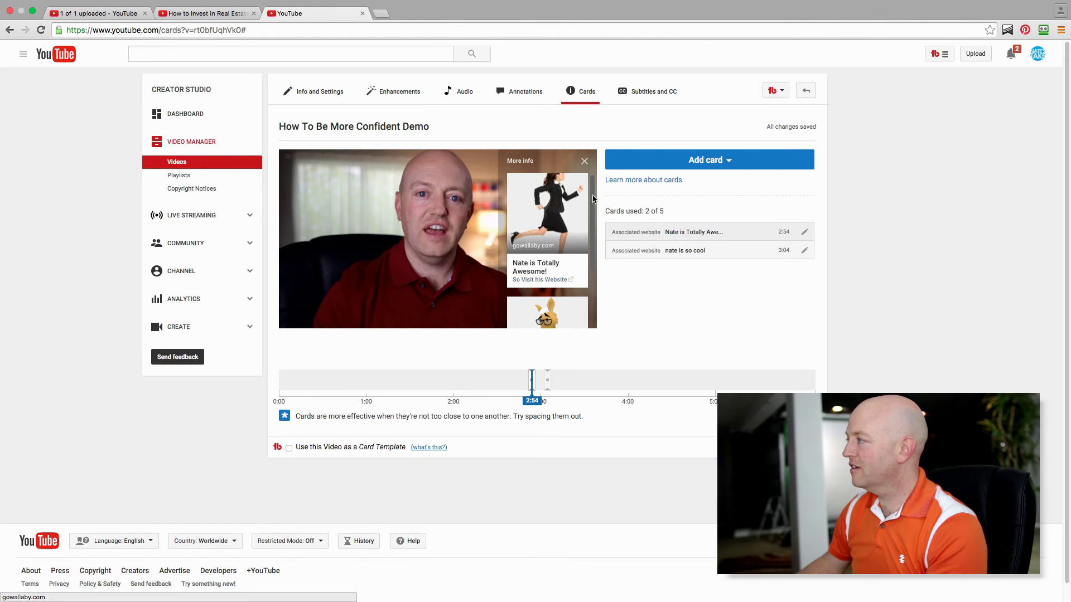
pyautogui.scroll(-3, 593, 195)
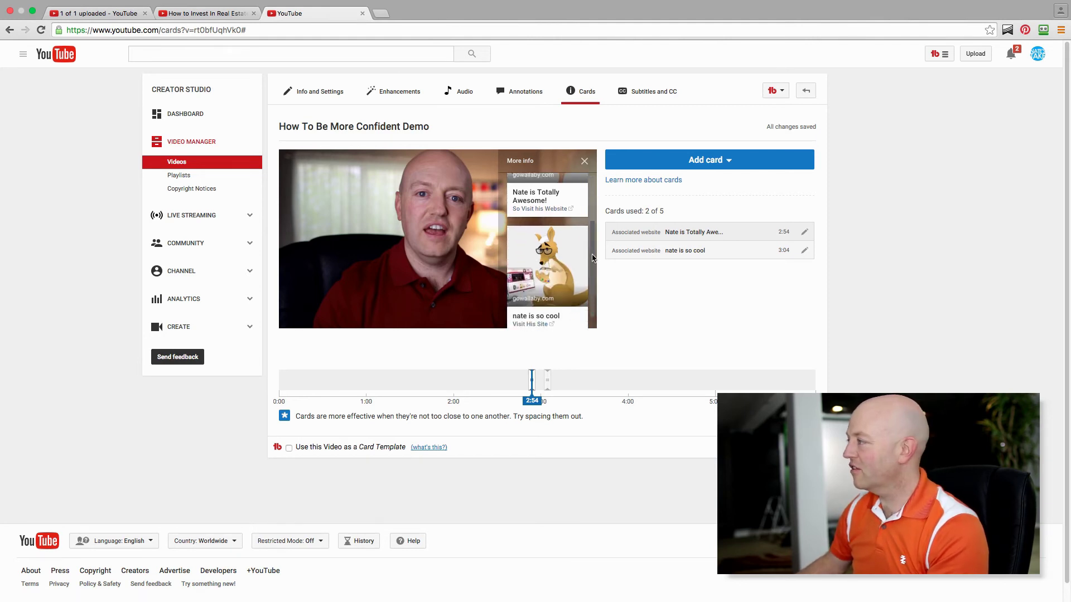
pyautogui.scroll(-1, 592, 285)
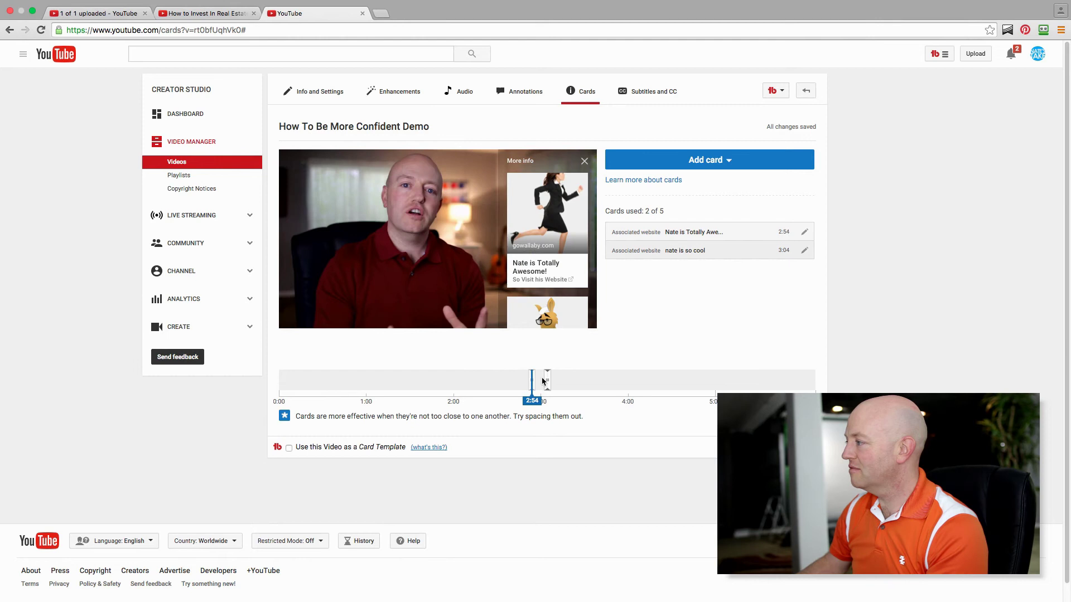
pyautogui.click(548, 381)
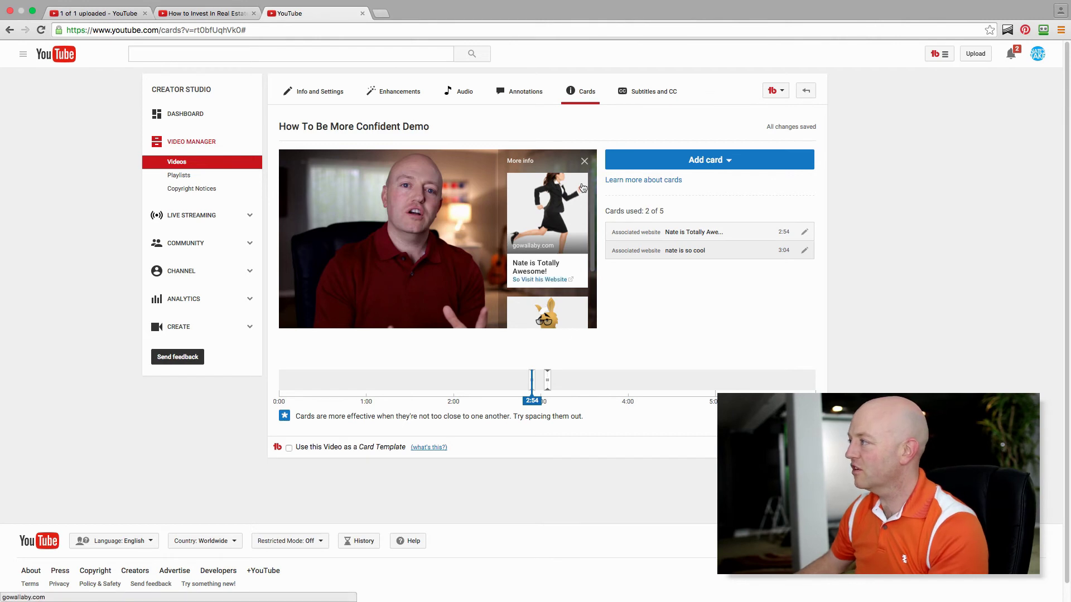
pyautogui.click(583, 161)
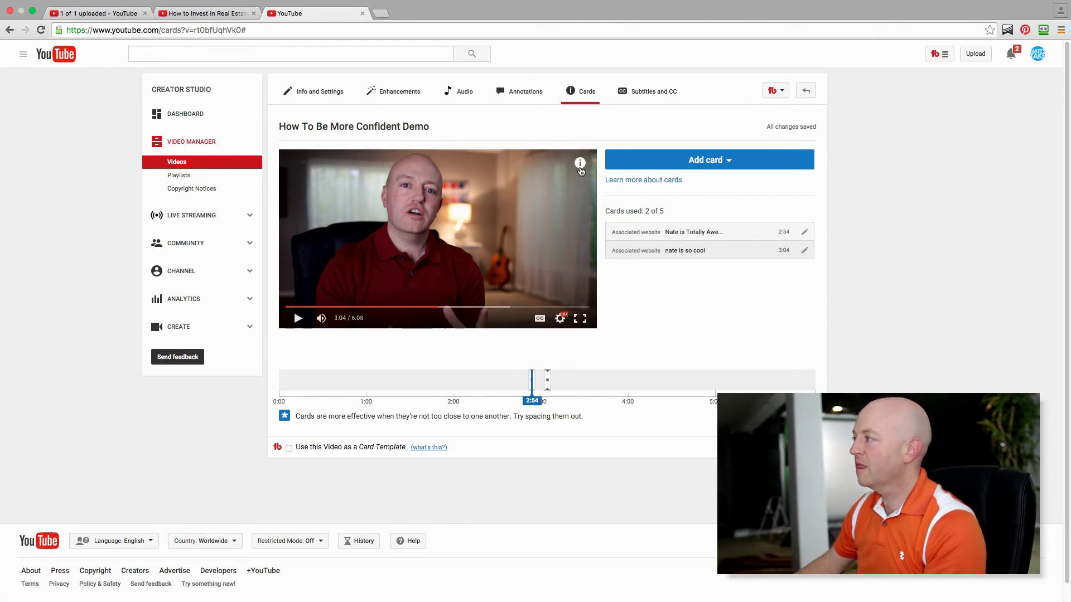
pyautogui.click(580, 164)
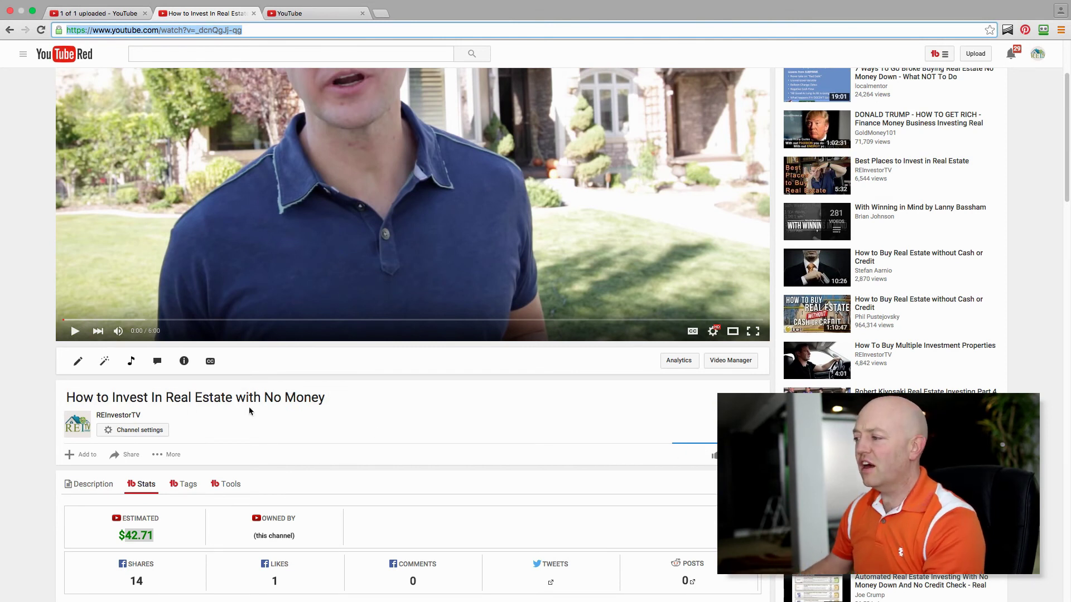
# - Show the real estate video's tags with their TubeBuddy search rankings
pyautogui.click(227, 483)
pyautogui.scroll(-3, 281, 473)
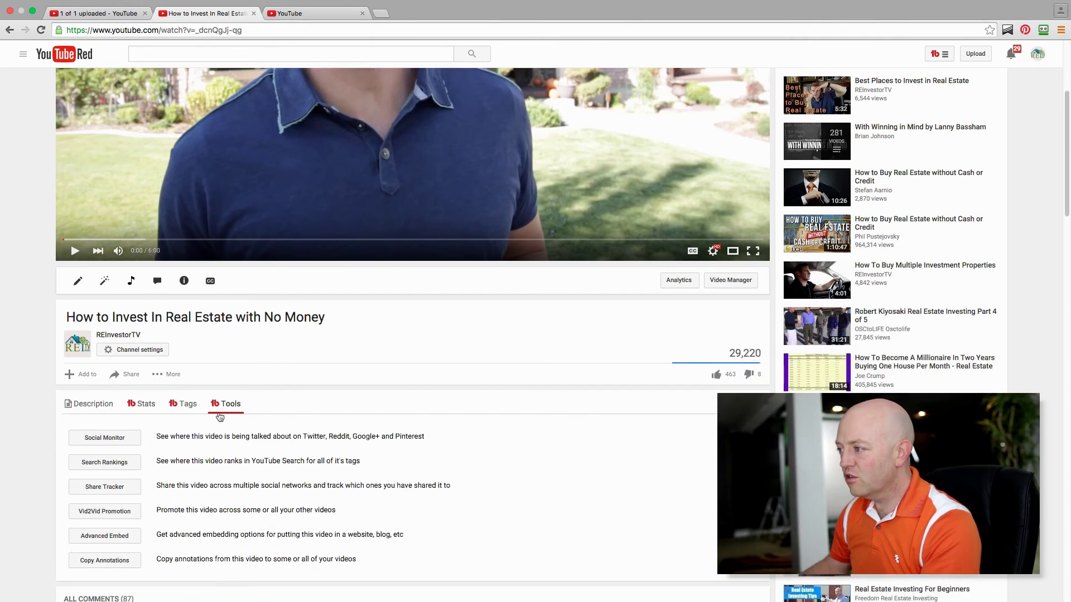
pyautogui.scroll(-1, 270, 422)
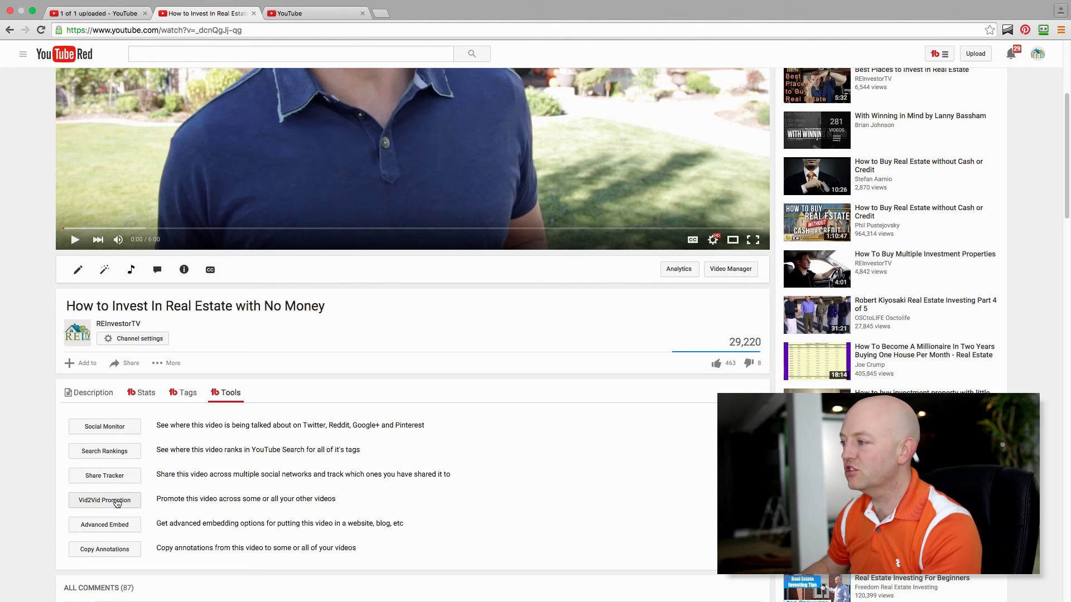
pyautogui.click(180, 397)
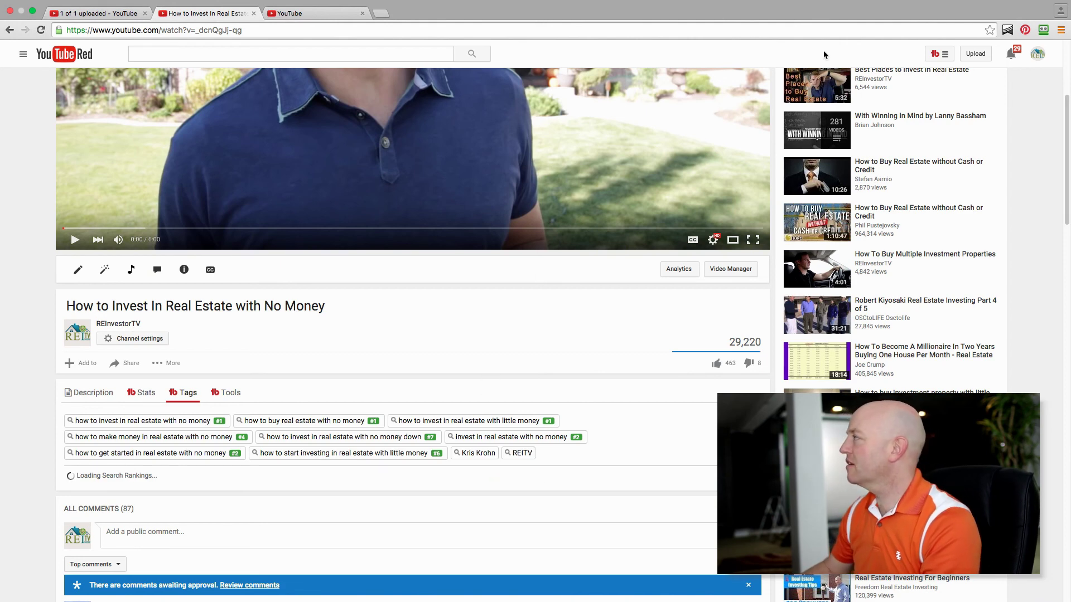
# - Open the TubeBuddy panel from the toolbar to see its On this Page tools
pyautogui.click(943, 55)
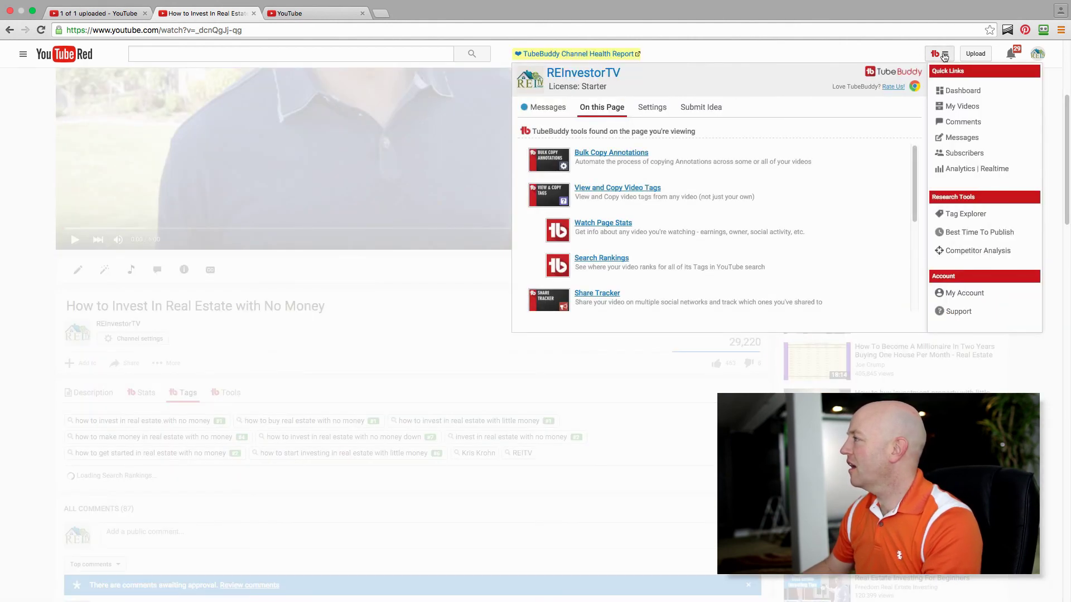